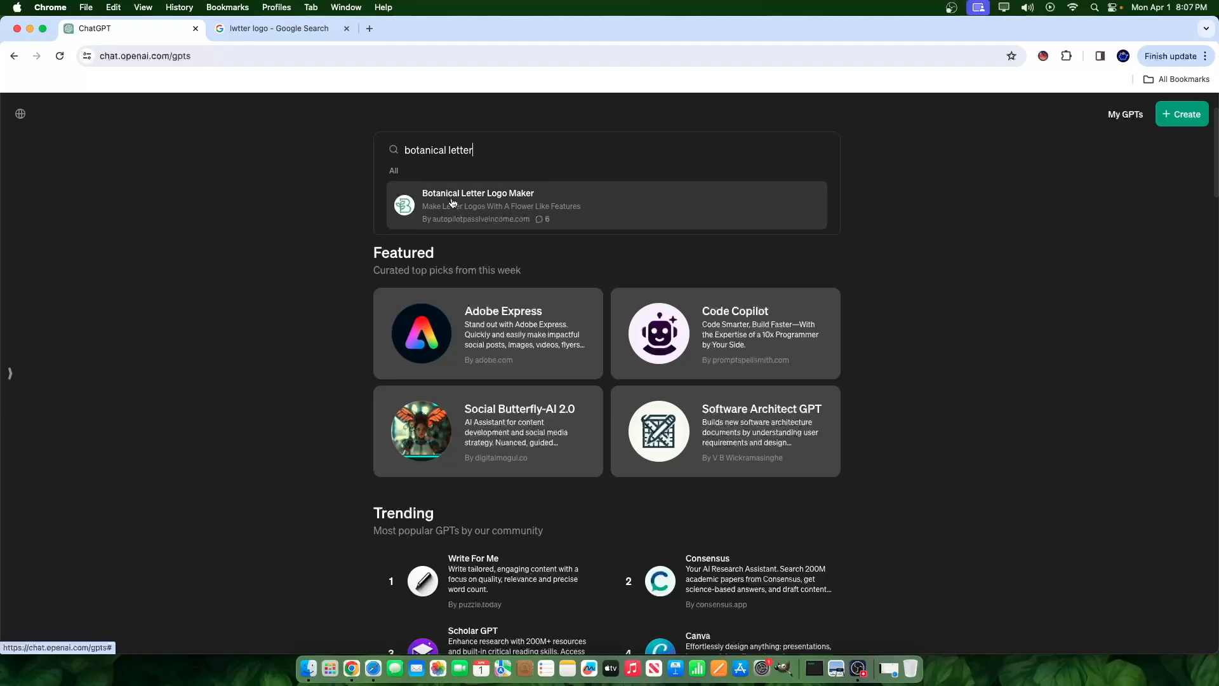
- Open the Botanical Letter Logo Maker GPT from the search results, look over its details and start a chat with it
left_click(453, 203)
scroll(632, 447, "down", 1)
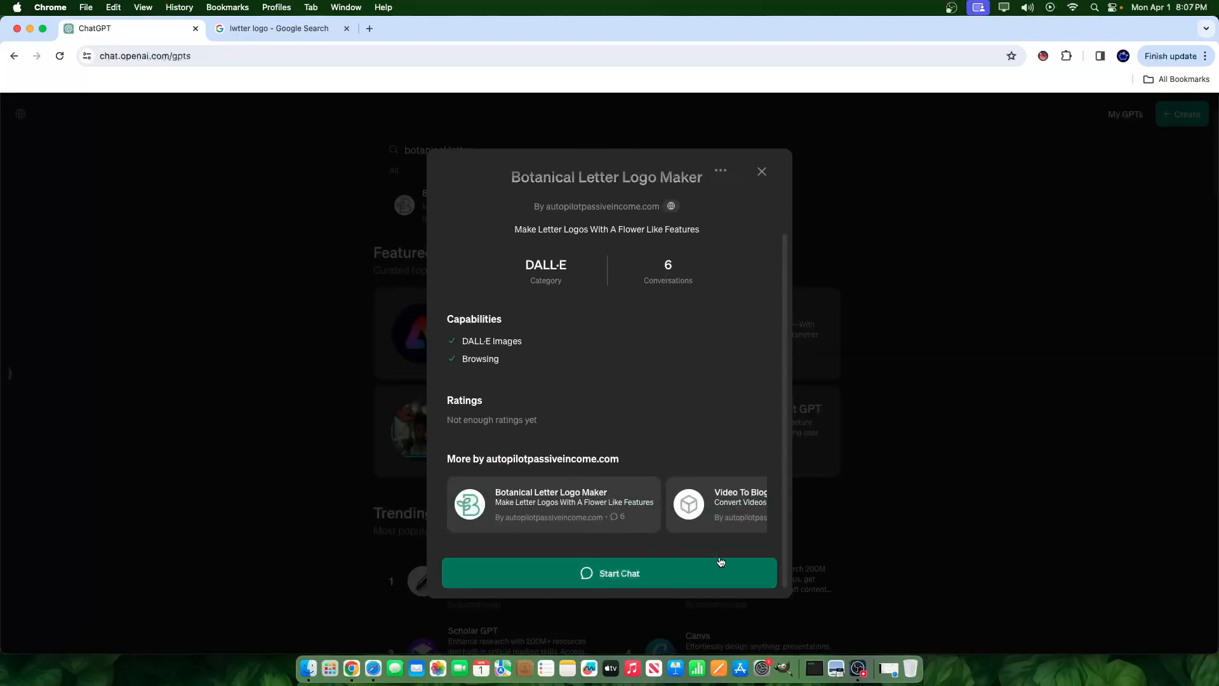
scroll(721, 518, "up", 1)
scroll(722, 519, "down", 1)
scroll(730, 522, "up", 2)
scroll(670, 506, "down", 2)
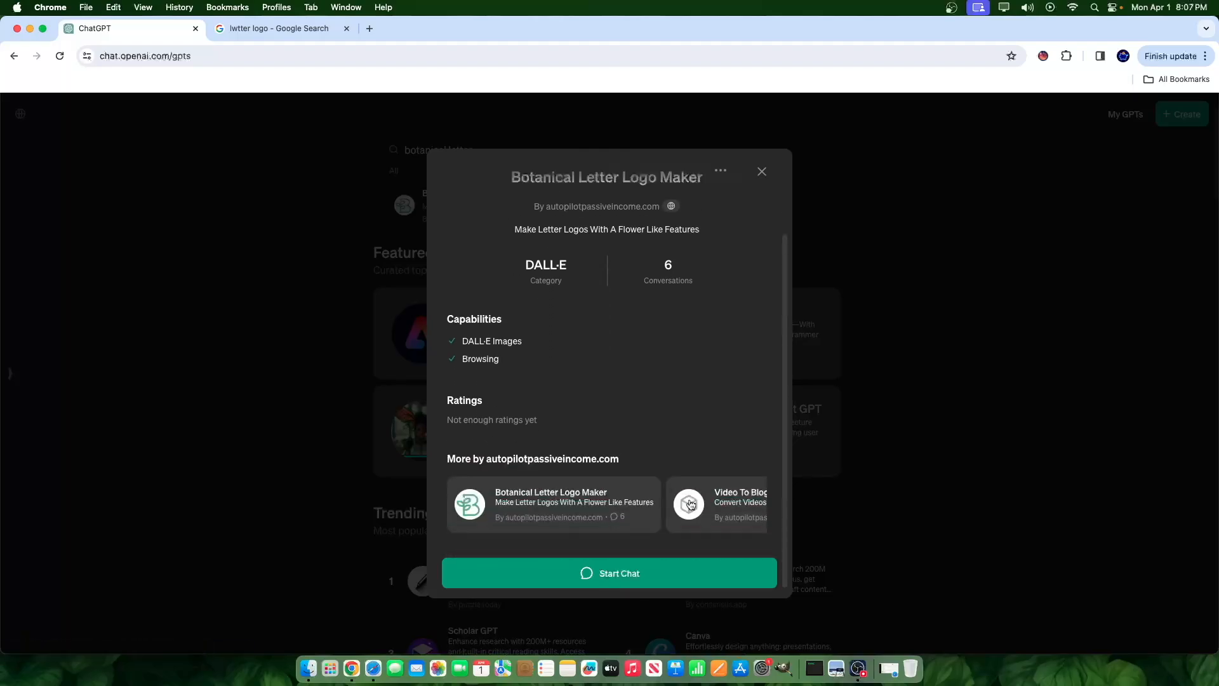
left_click_drag(688, 502, 628, 508)
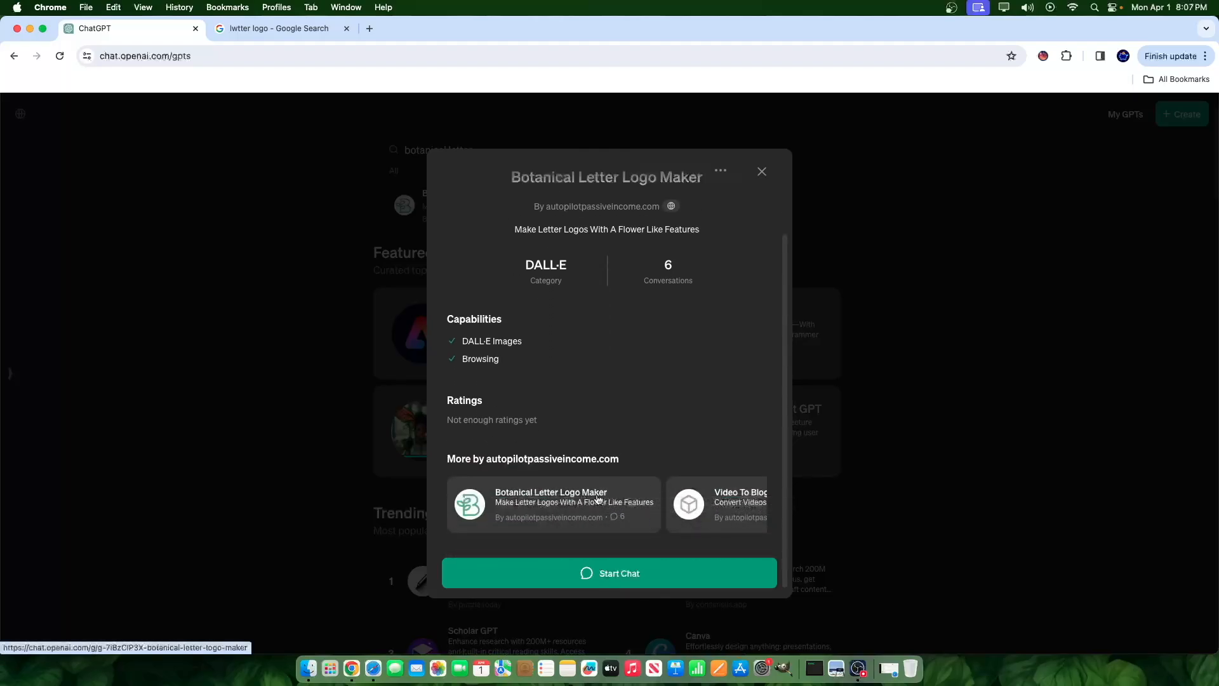
left_click(632, 558)
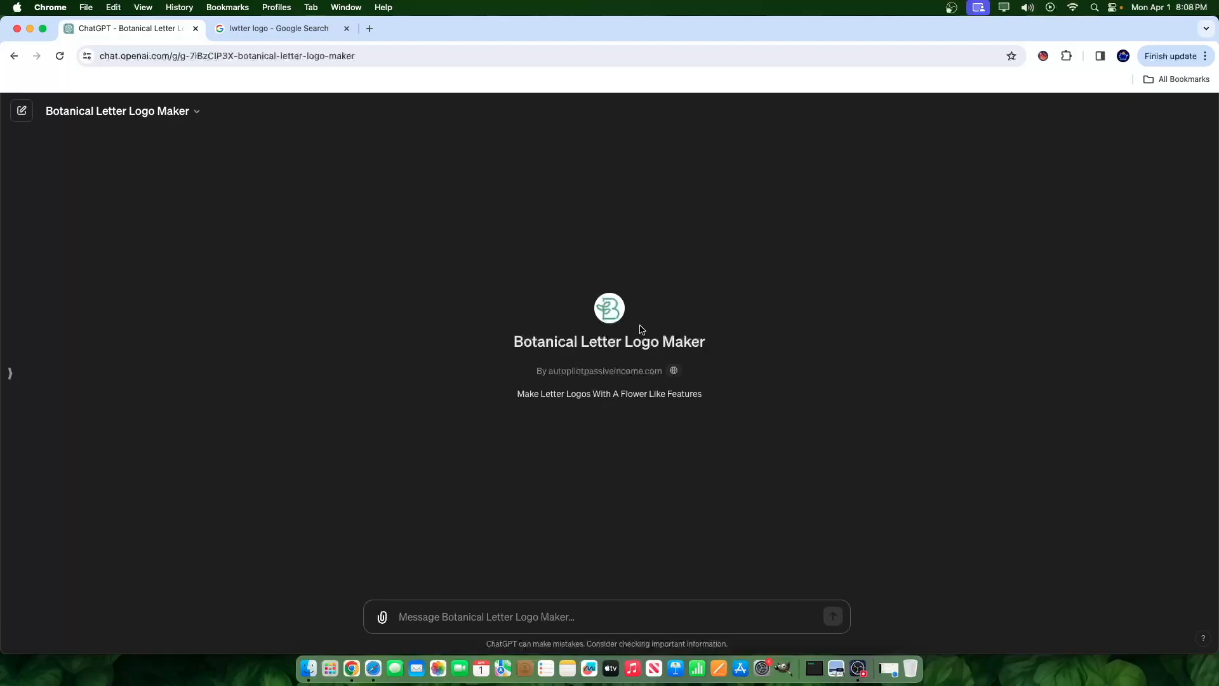
- Send the prompt "please make a letter L Logo" and open the generated logo at full size
type("please make a")
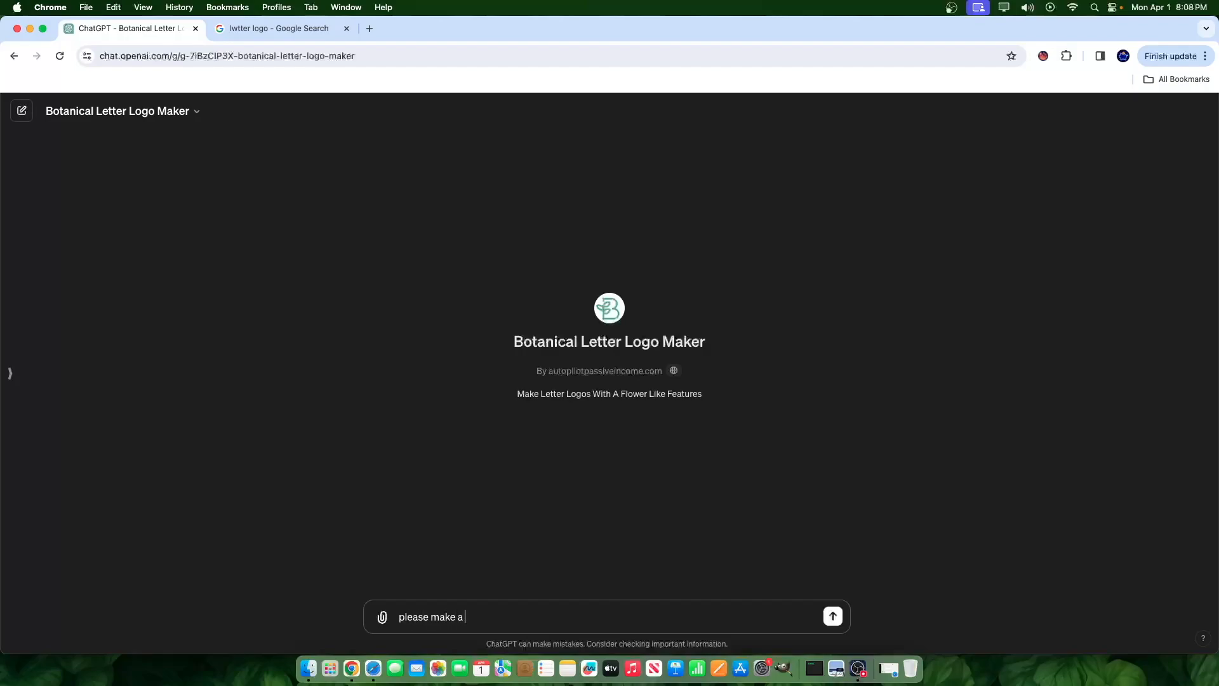
type(" letter L Logo")
key("Return")
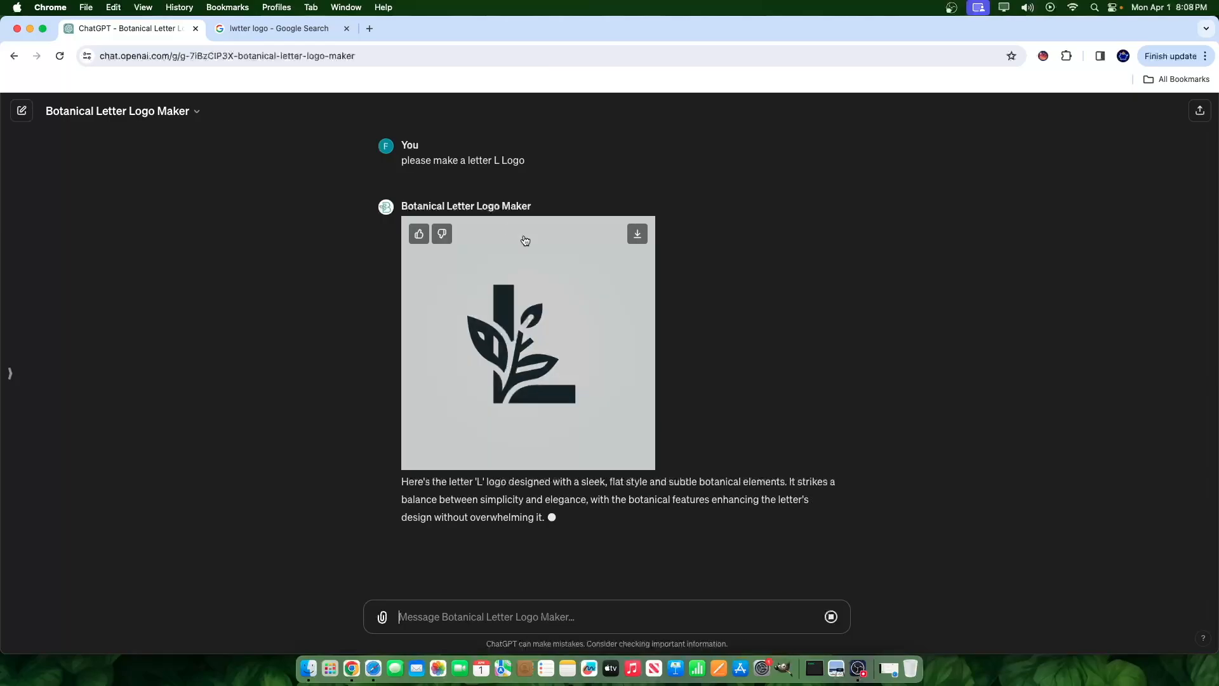
left_click(609, 329)
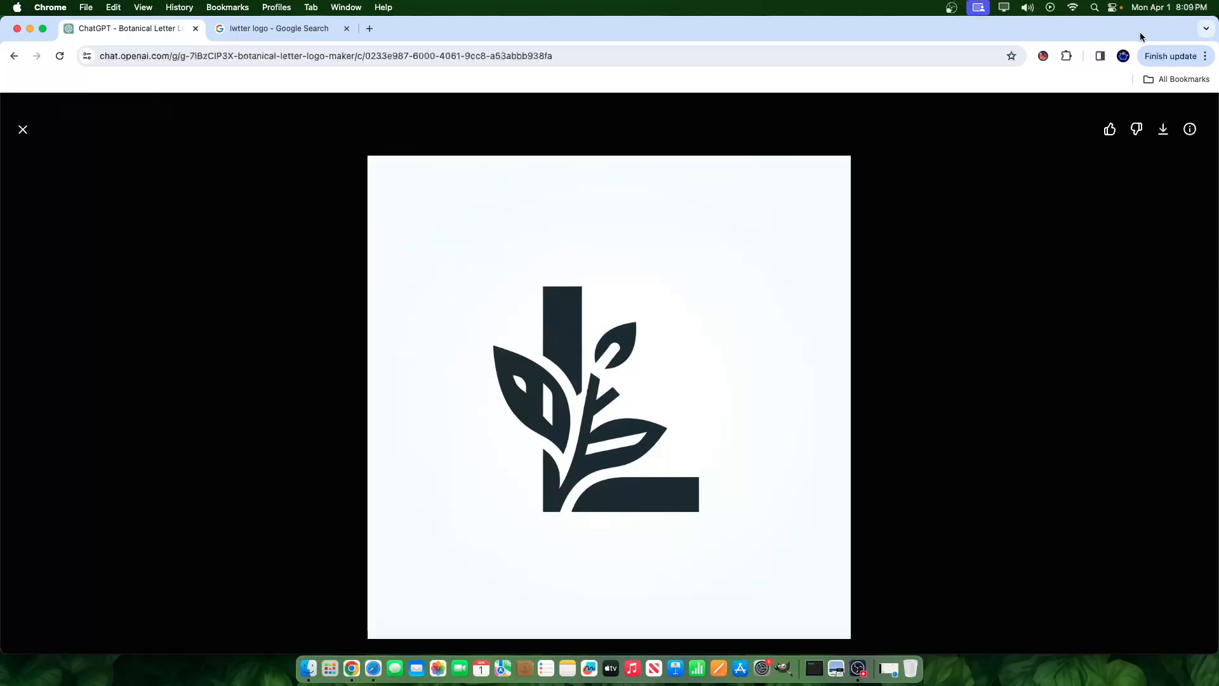
- Try to load poddegree.com in a new incognito window
left_click(1204, 56)
left_click(1062, 147)
type("pod")
type("dde")
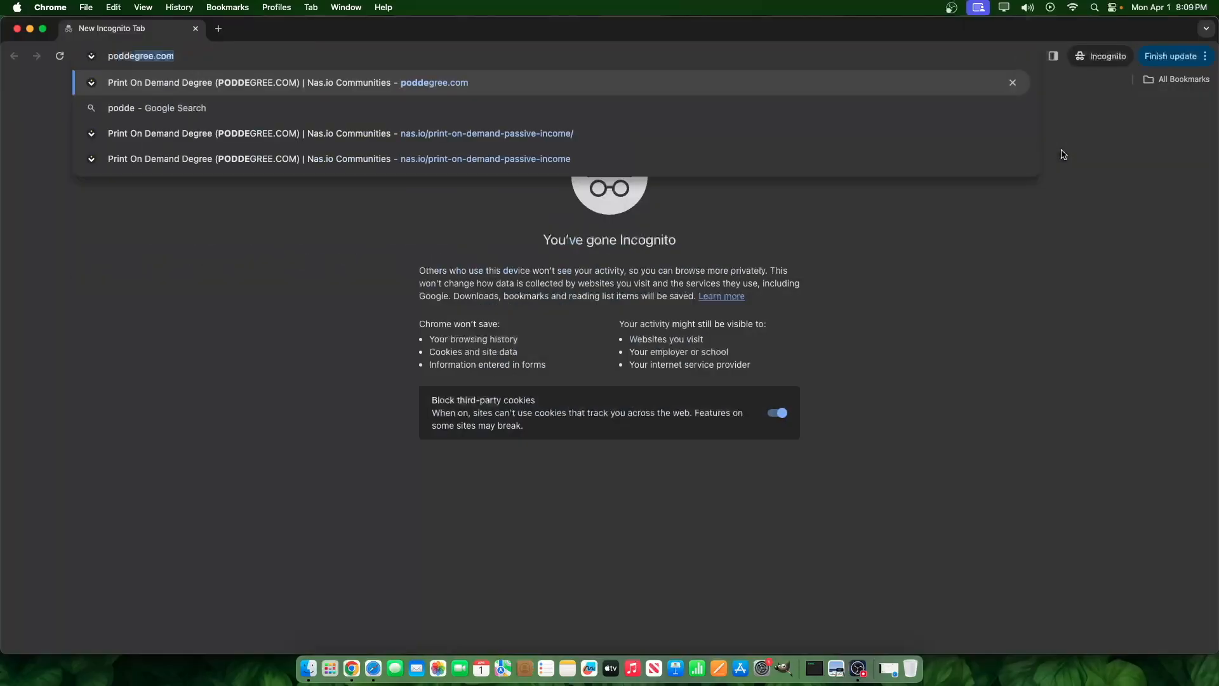
key("Return")
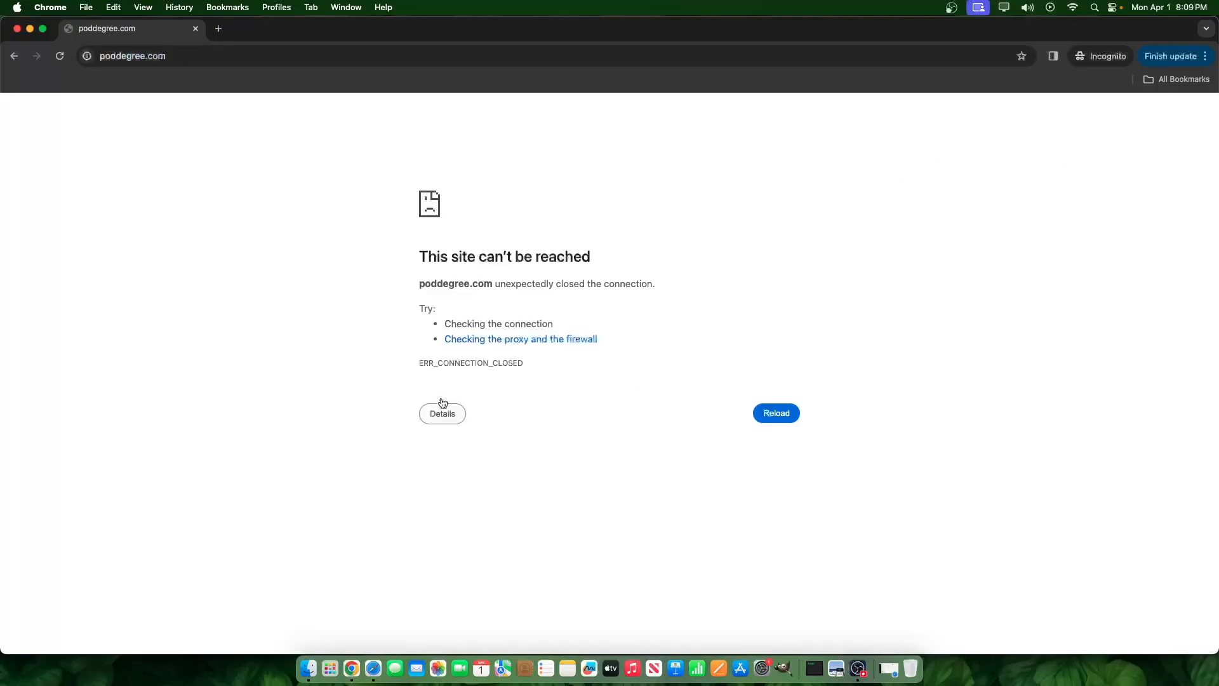
left_click(196, 57)
type("http")
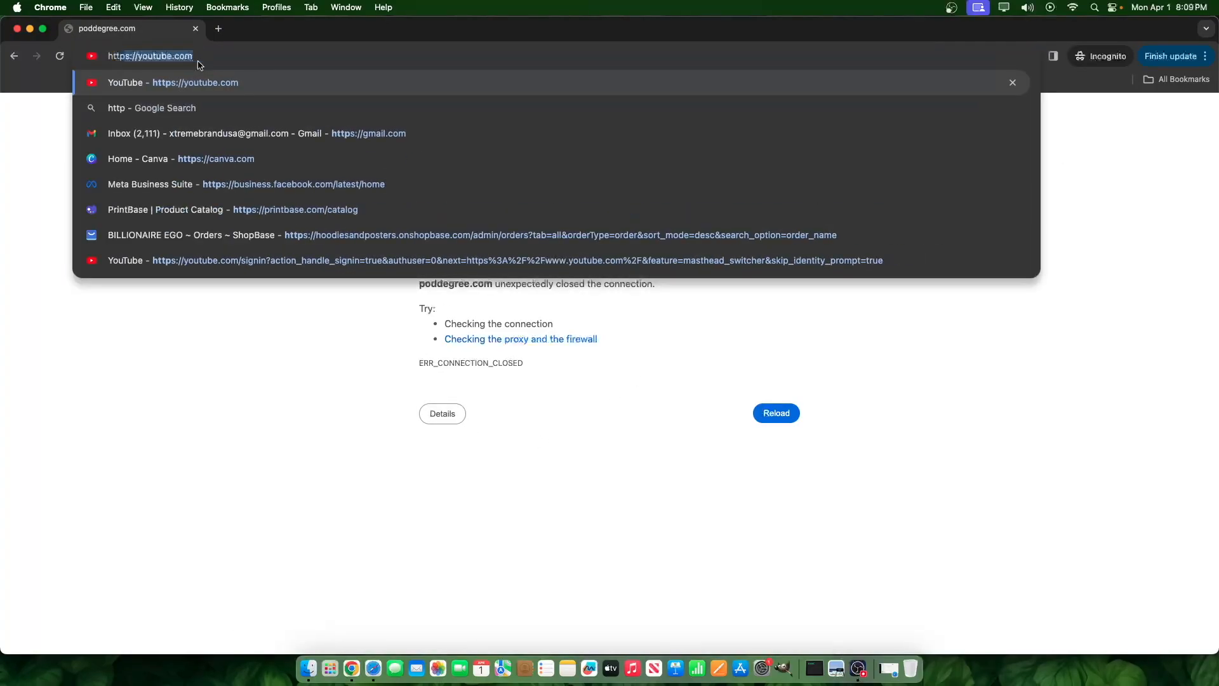
type("://pod")
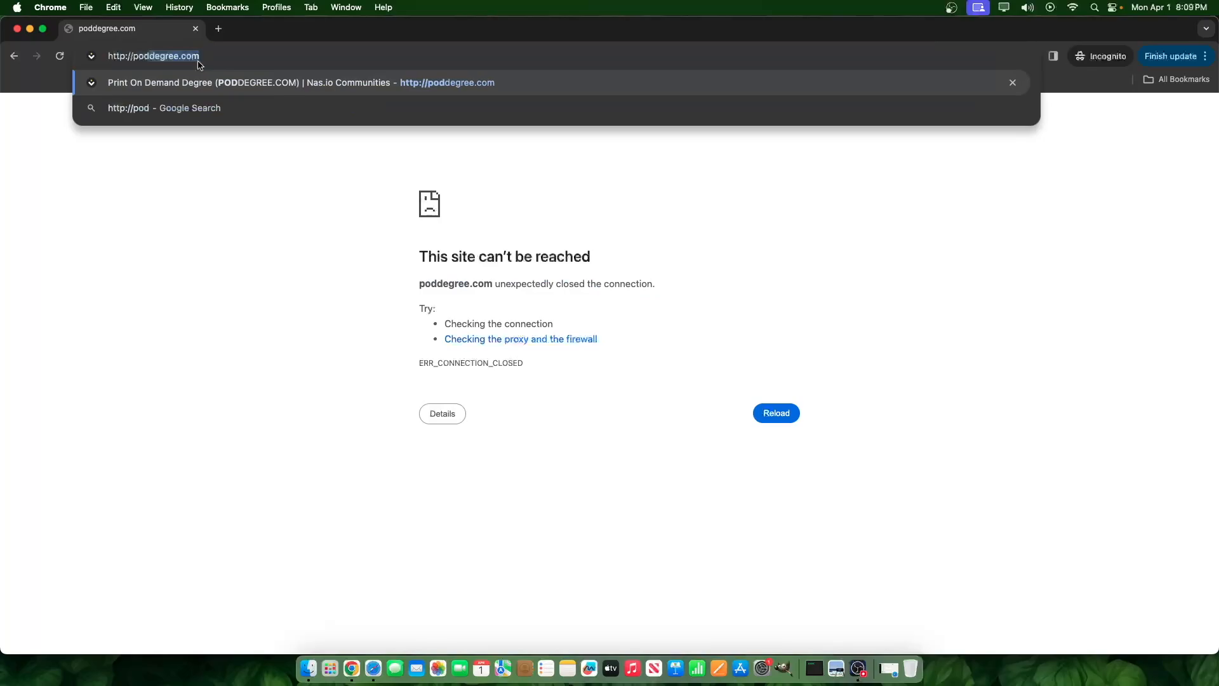
key("Return")
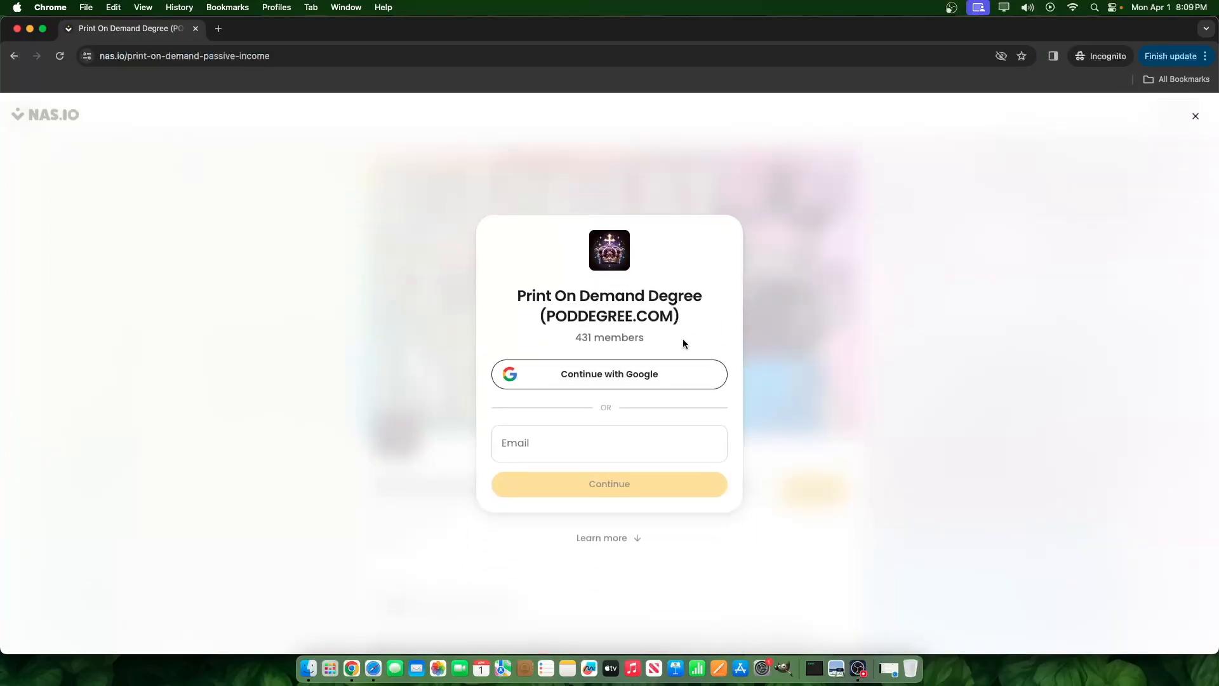
left_click(1196, 117)
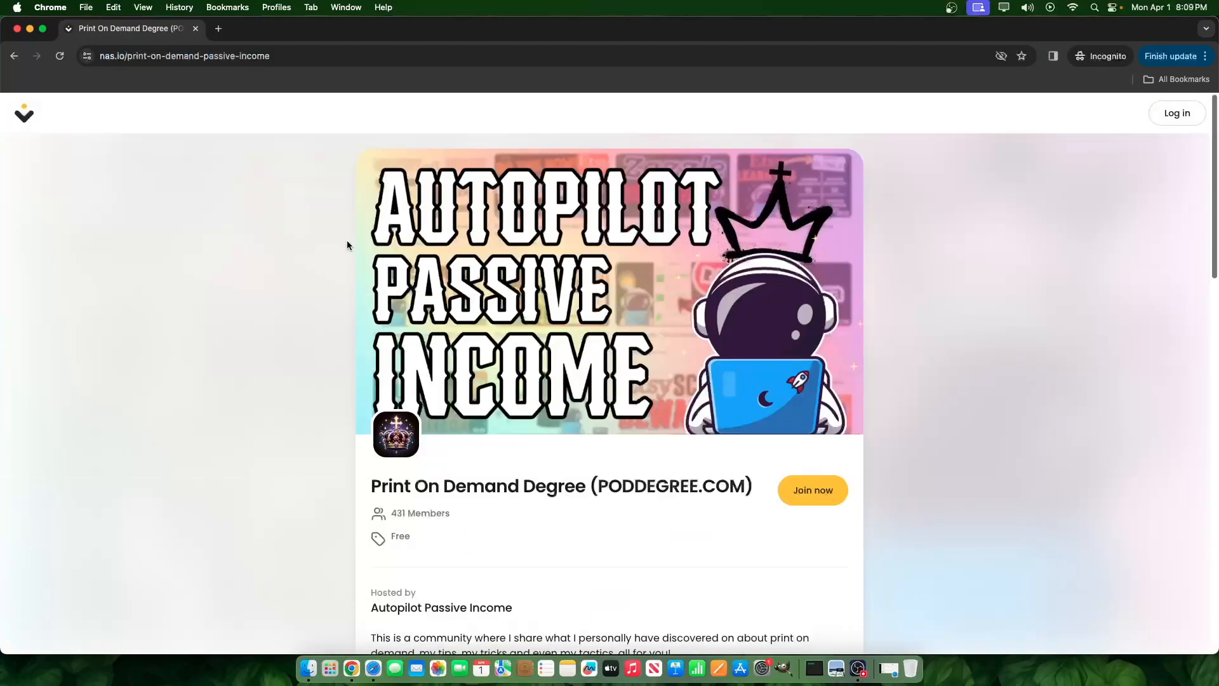
- Look through the Print On Demand Degree page, examining its description, community feed and products
scroll(668, 426, "down", 4)
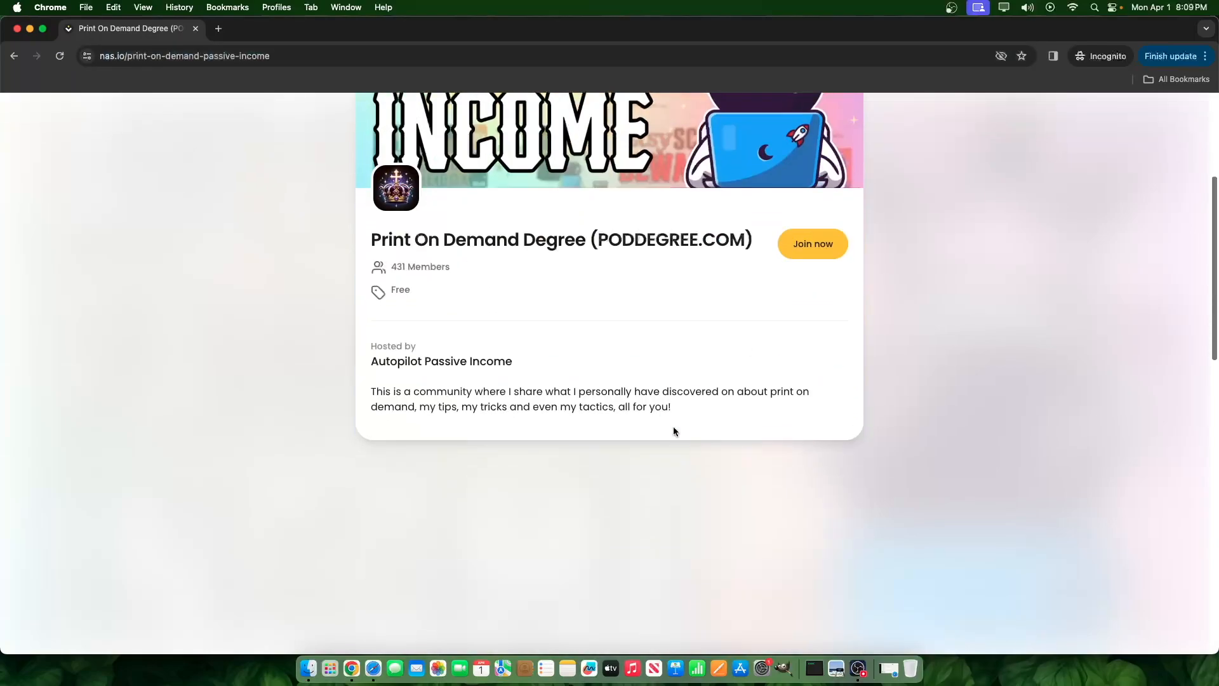
scroll(609, 348, "up", 4)
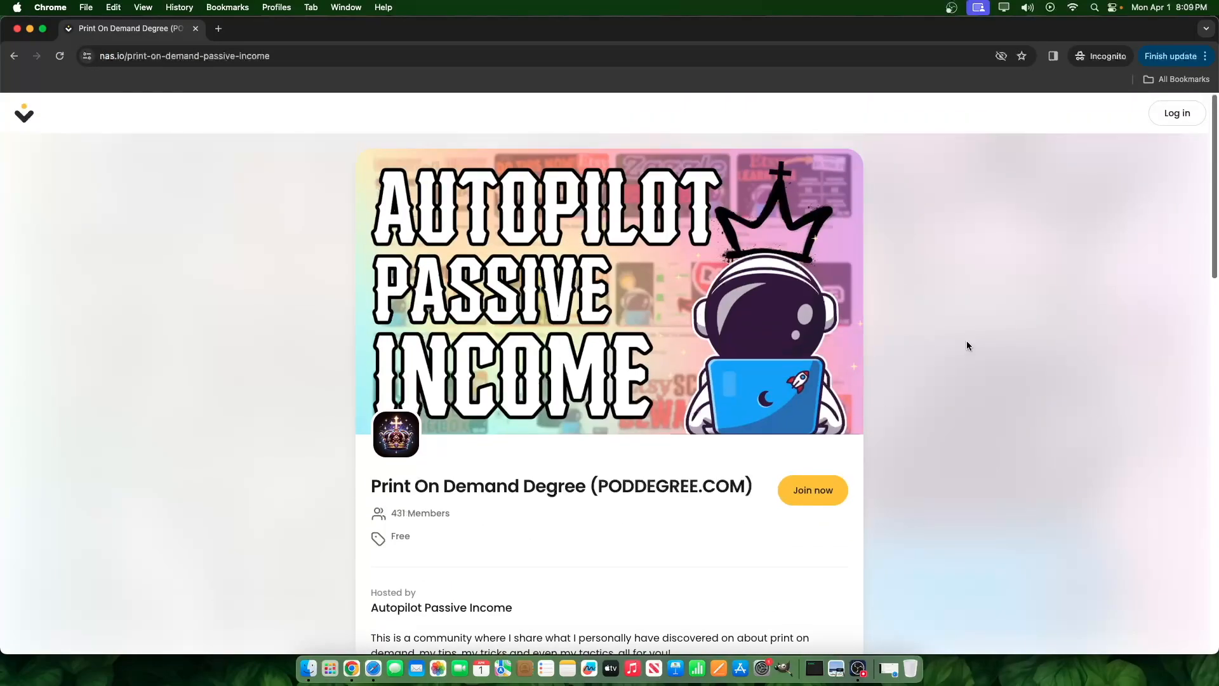
scroll(649, 489, "down", 1)
scroll(482, 469, "down", 6)
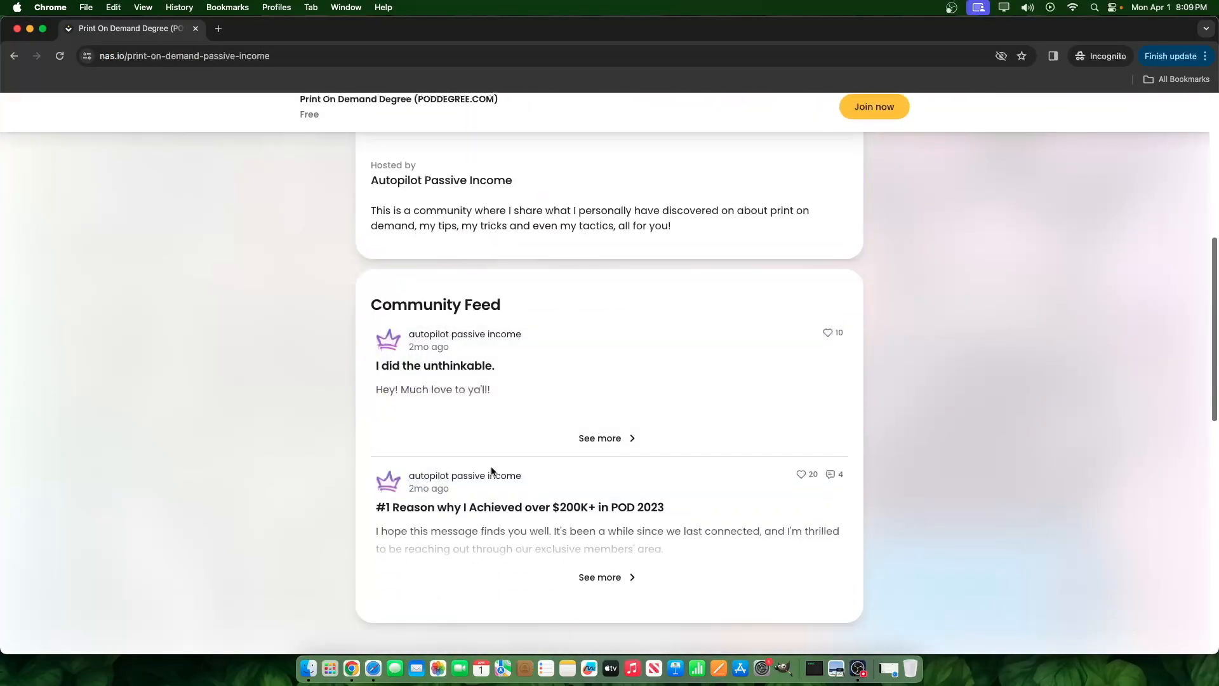
scroll(590, 439, "up", 7)
scroll(577, 430, "down", 16)
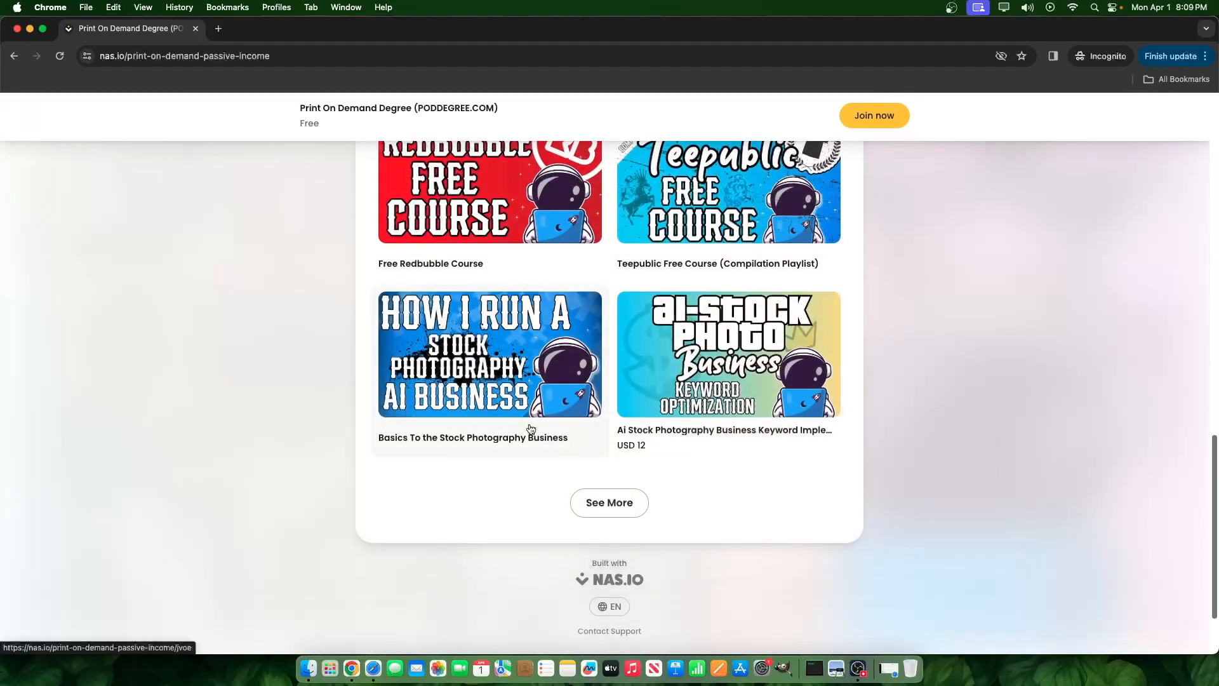
- Expand the community's product list in full and browse the free and paid courses
left_click(601, 500)
scroll(610, 444, "down", 7)
left_click(609, 404)
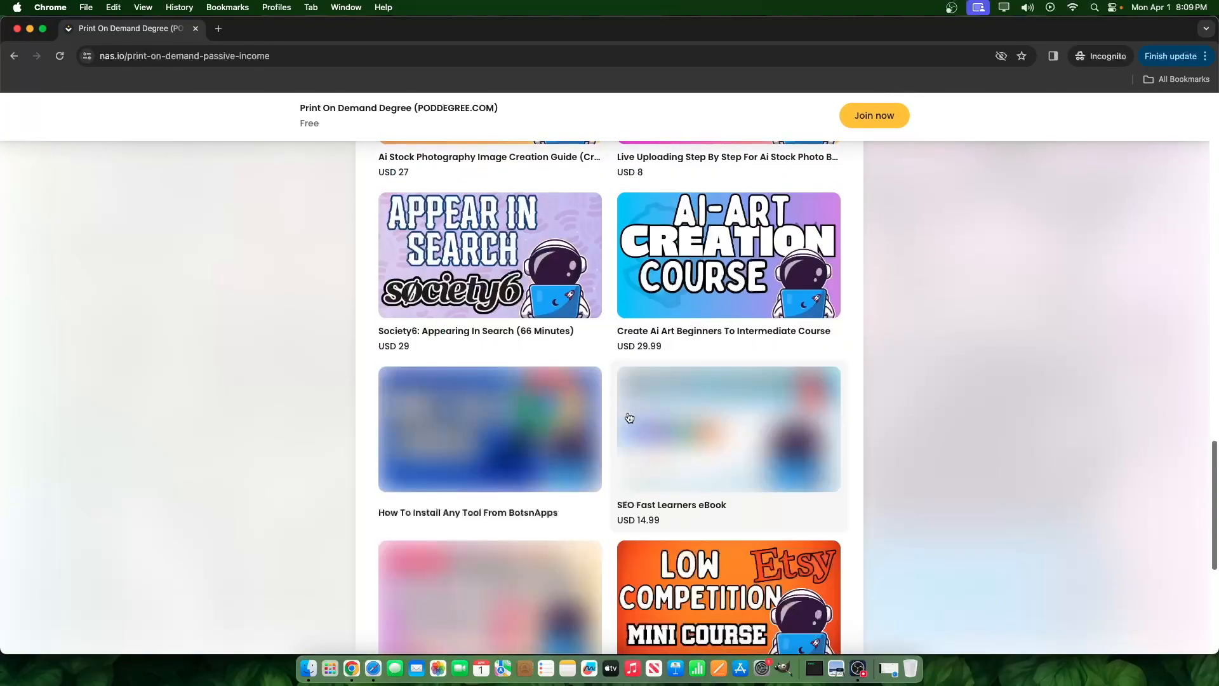
scroll(609, 407, "down", 5)
left_click(606, 404)
scroll(700, 423, "up", 17)
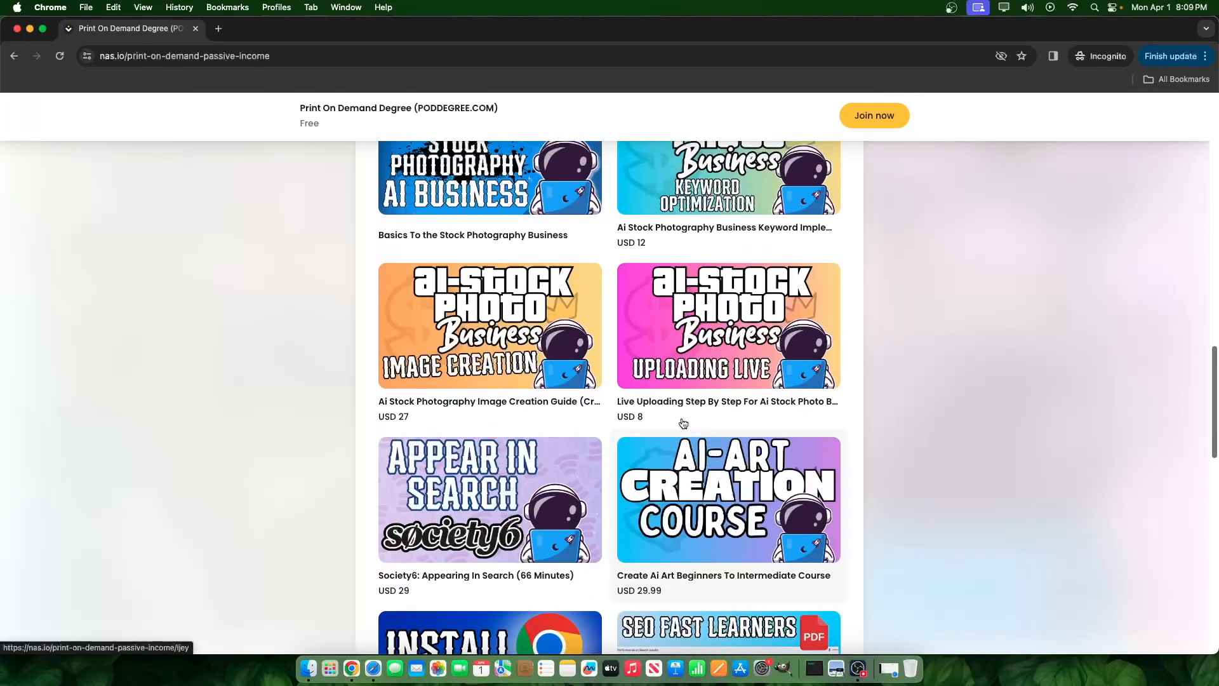
scroll(543, 413, "down", 4)
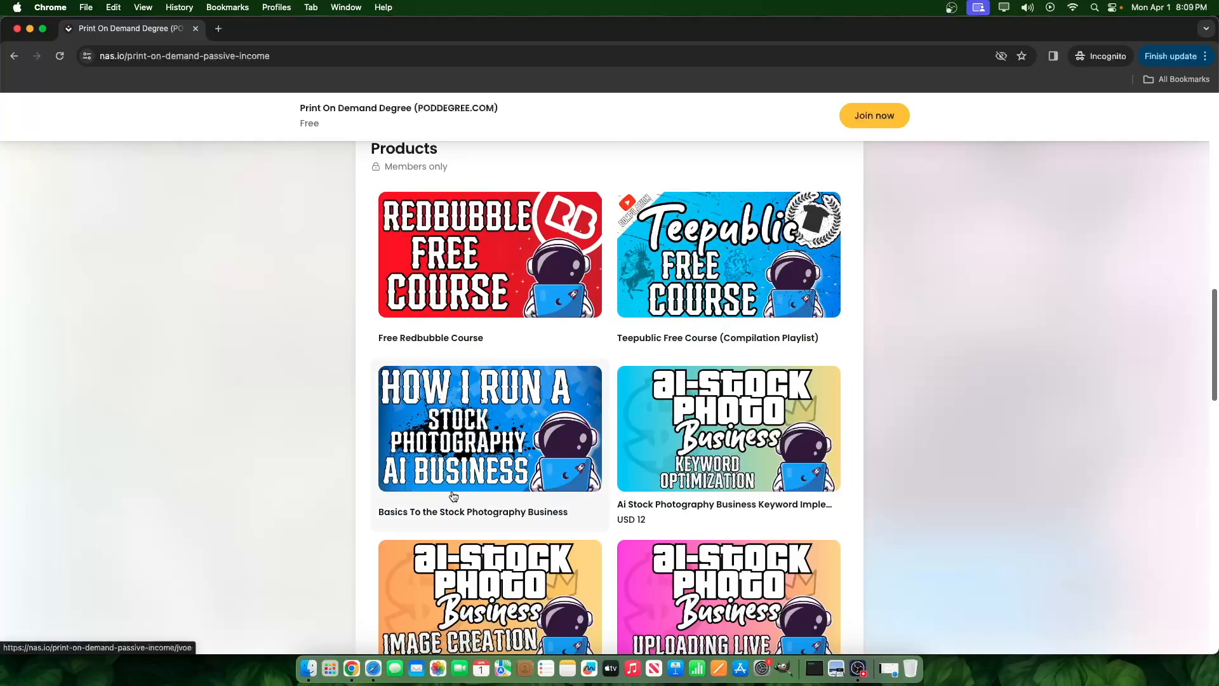
- Move the incognito window aside, return to the letter L logo and generate tags for "typography" with the Stockbubbler extension
left_click_drag(326, 27, 828, 34)
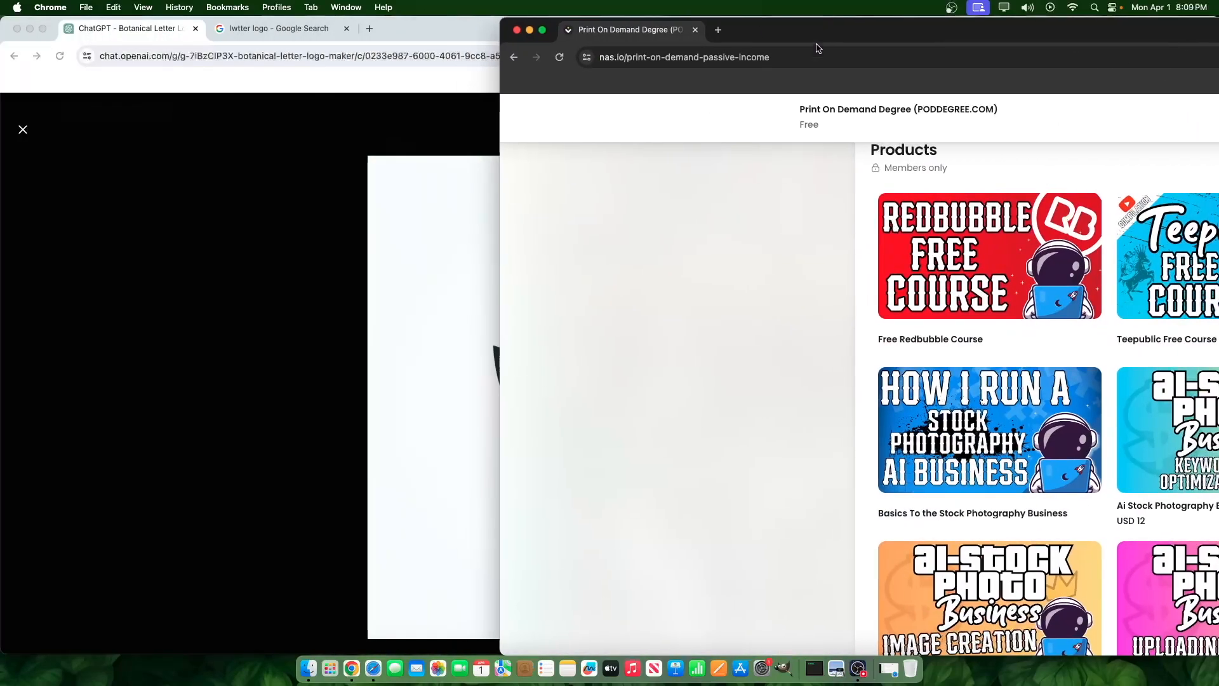
left_click(271, 250)
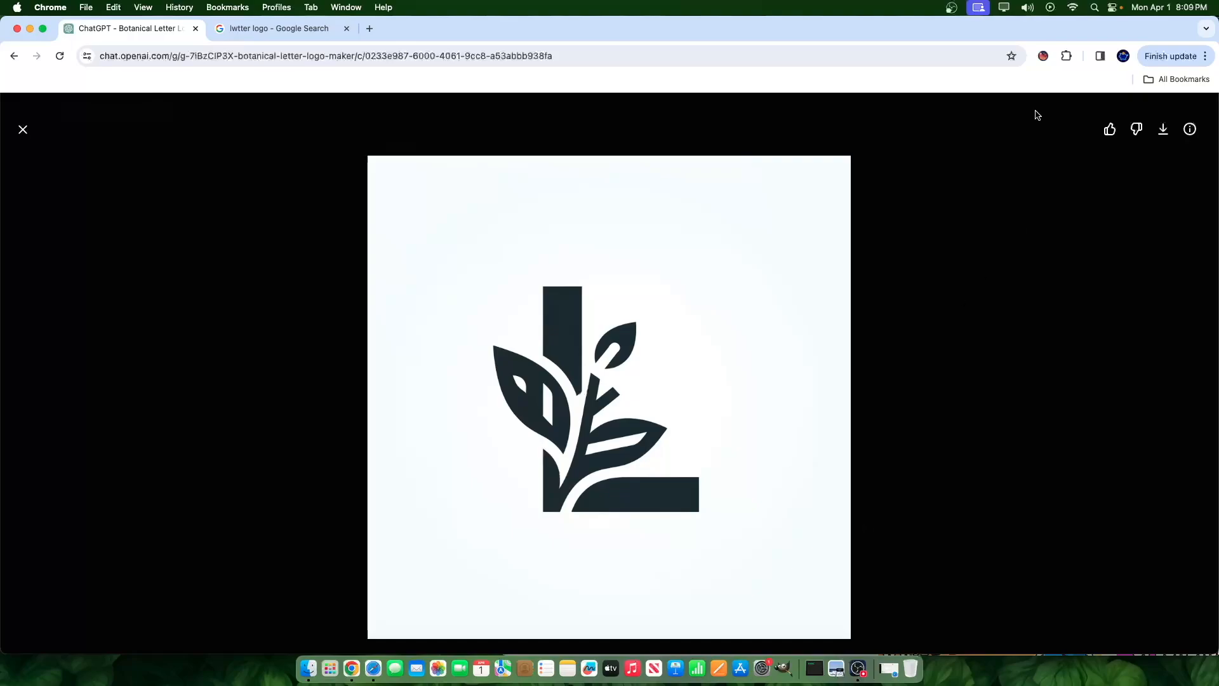
left_click(1043, 55)
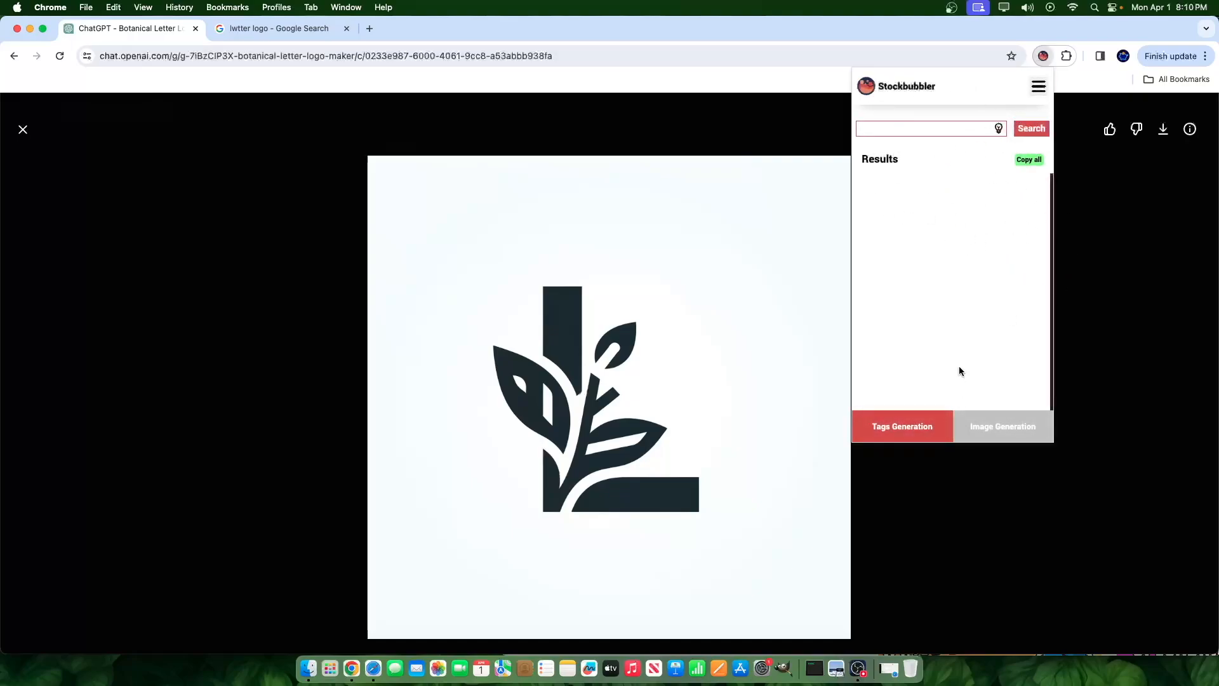
left_click(961, 128)
type("typography")
left_click(1041, 127)
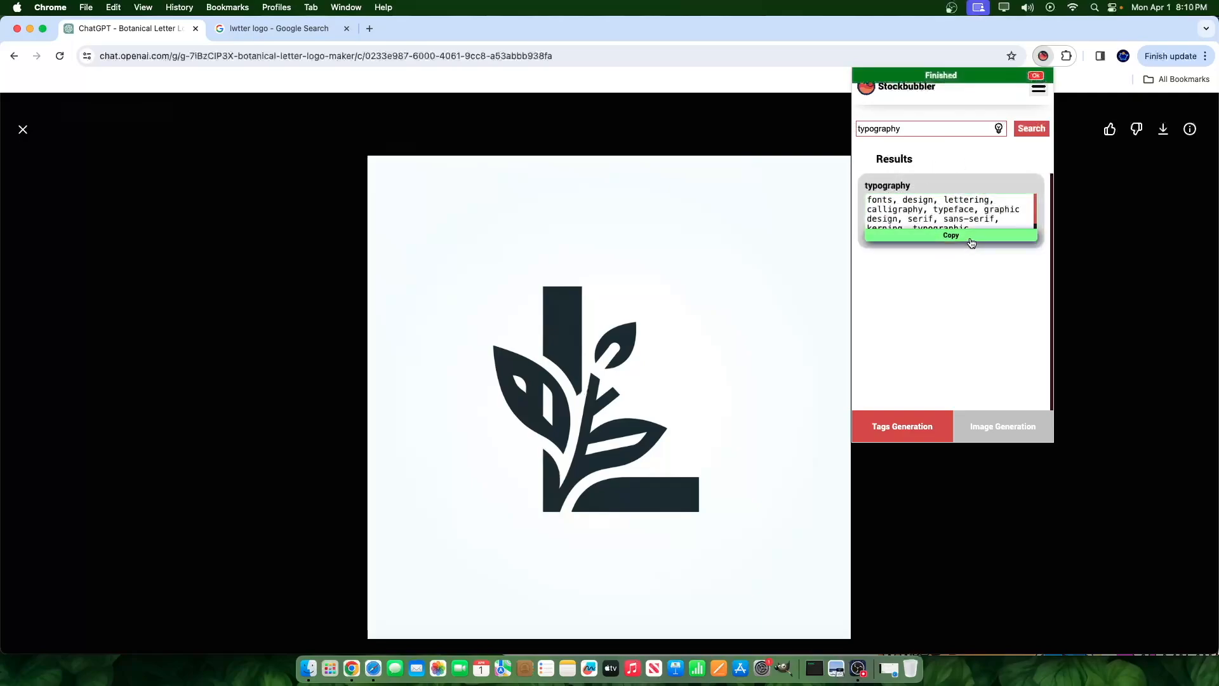
- Look over the tags generated for typography and close the Stockbubbler popup
scroll(968, 220, "down", 1)
scroll(901, 216, "up", 2)
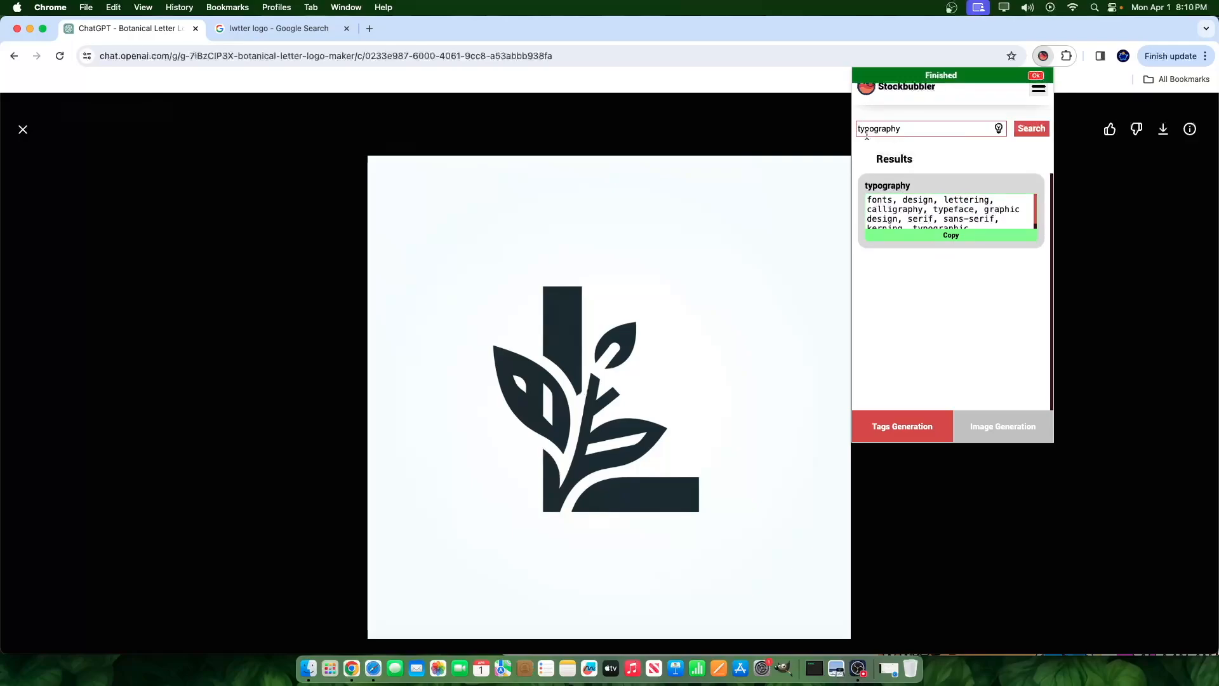
scroll(888, 212, "down", 1)
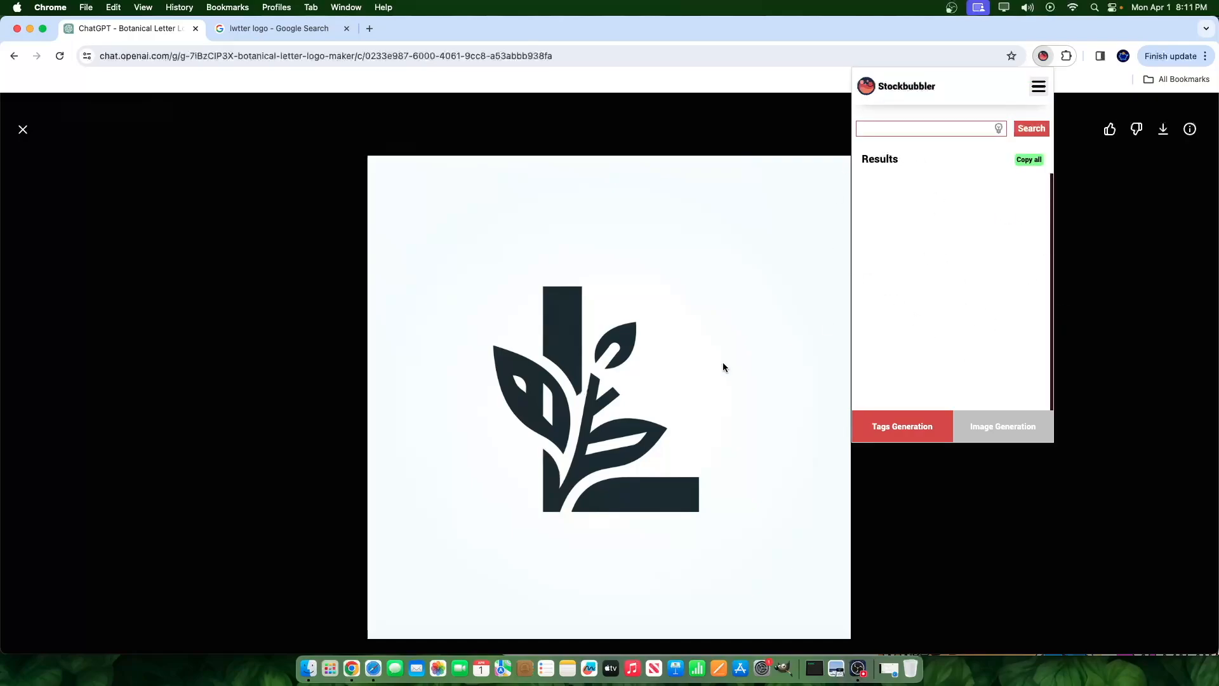
left_click(676, 337)
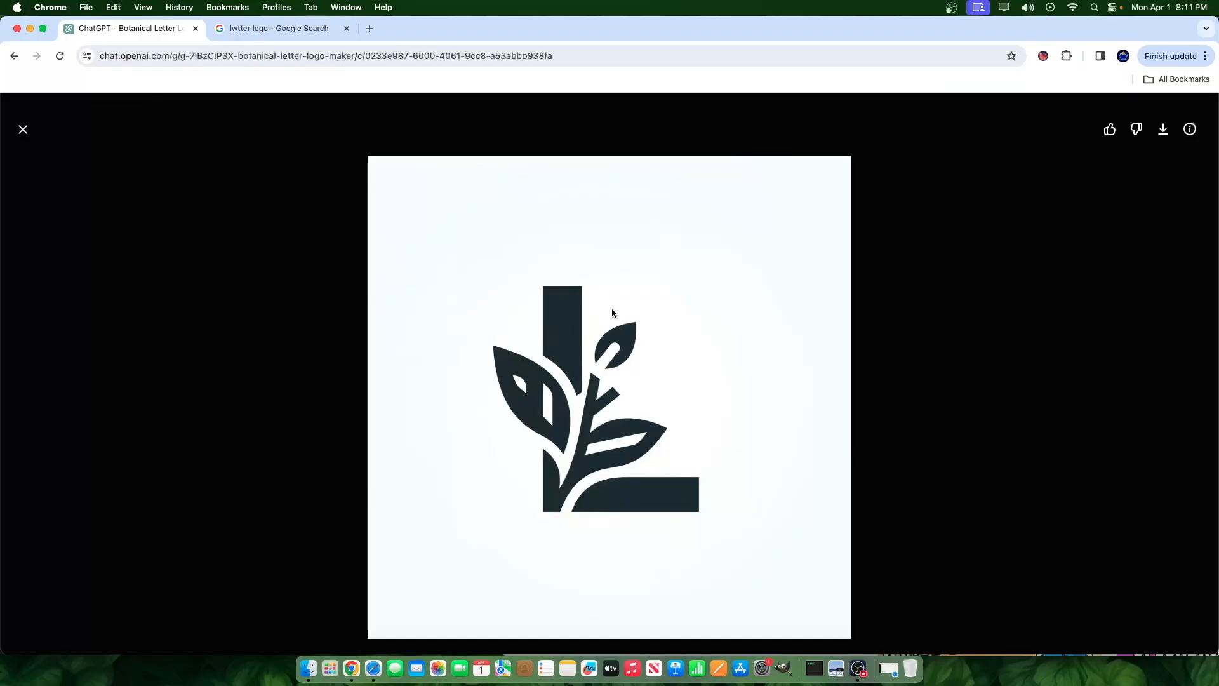
- Close the enlarged letter L logo and send the prompt "Please create a letter P Logo"
left_click(23, 131)
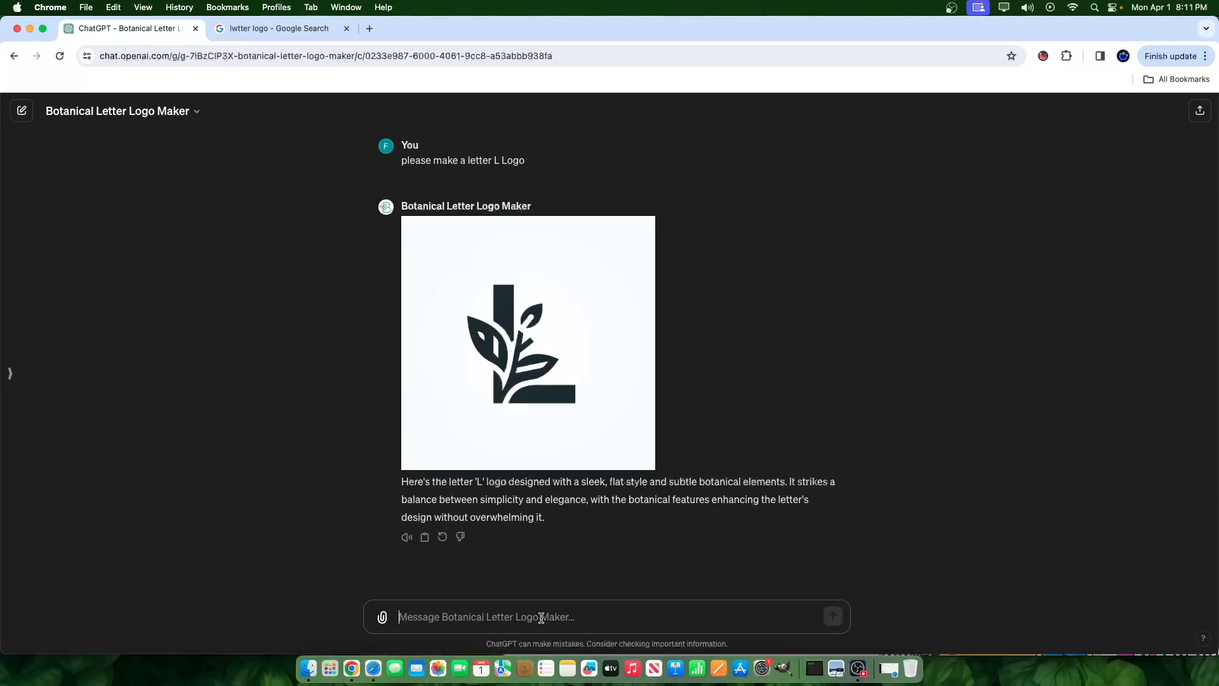
type("Please create a letter P Logo")
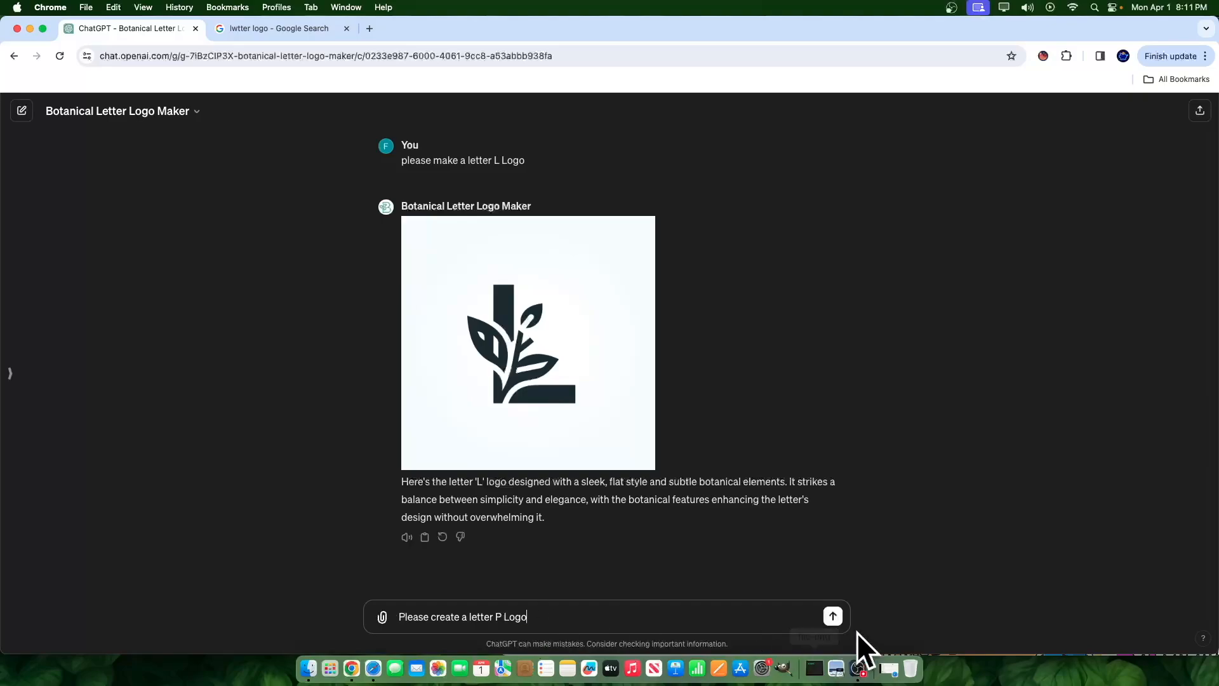
left_click(832, 616)
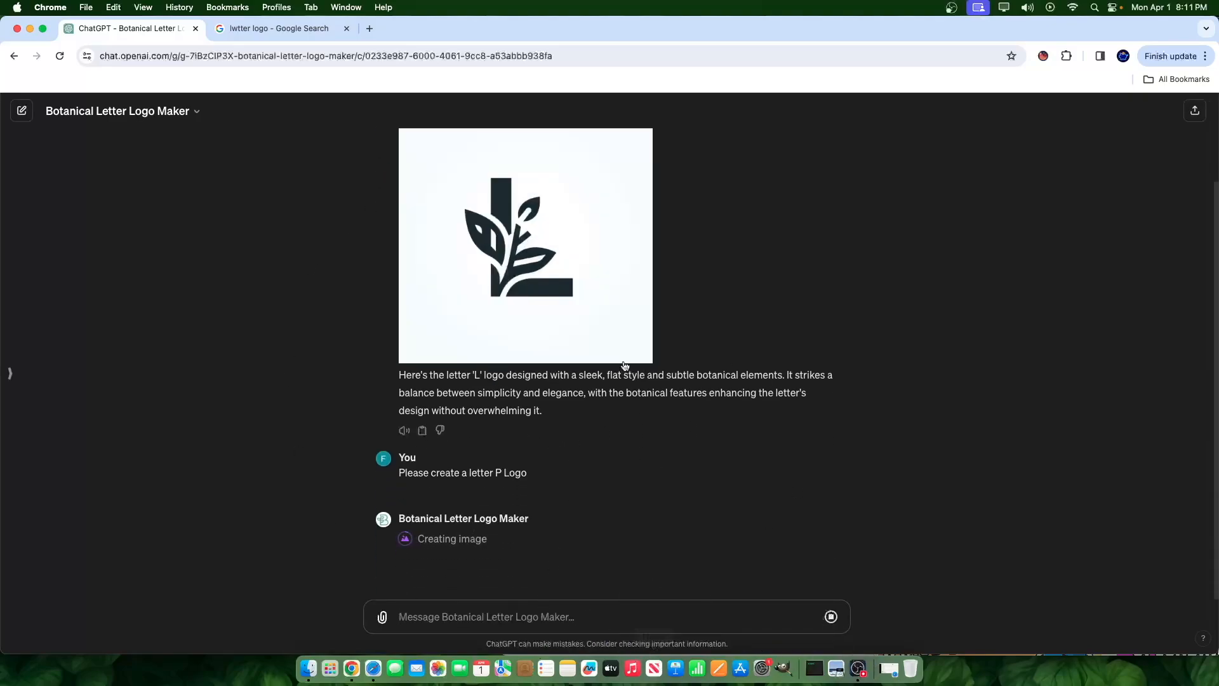
- View the letter L logo enlarged once more, close it and open the new letter P logo at full size
scroll(456, 314, "up", 3)
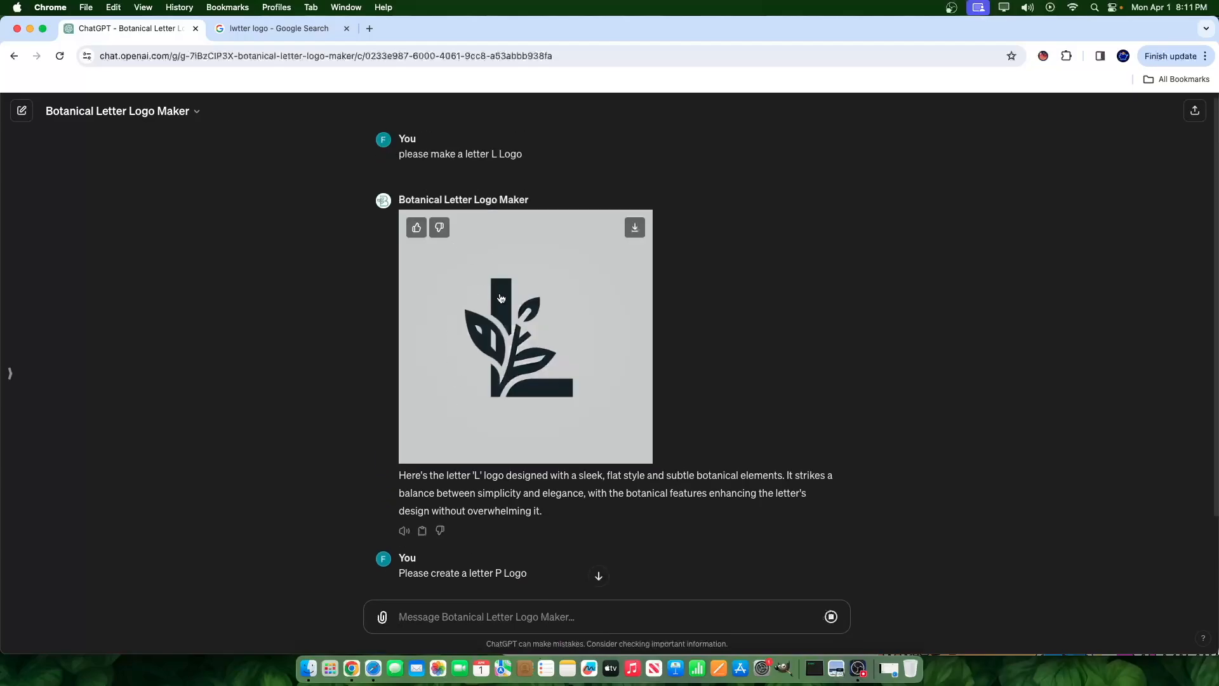
left_click(546, 249)
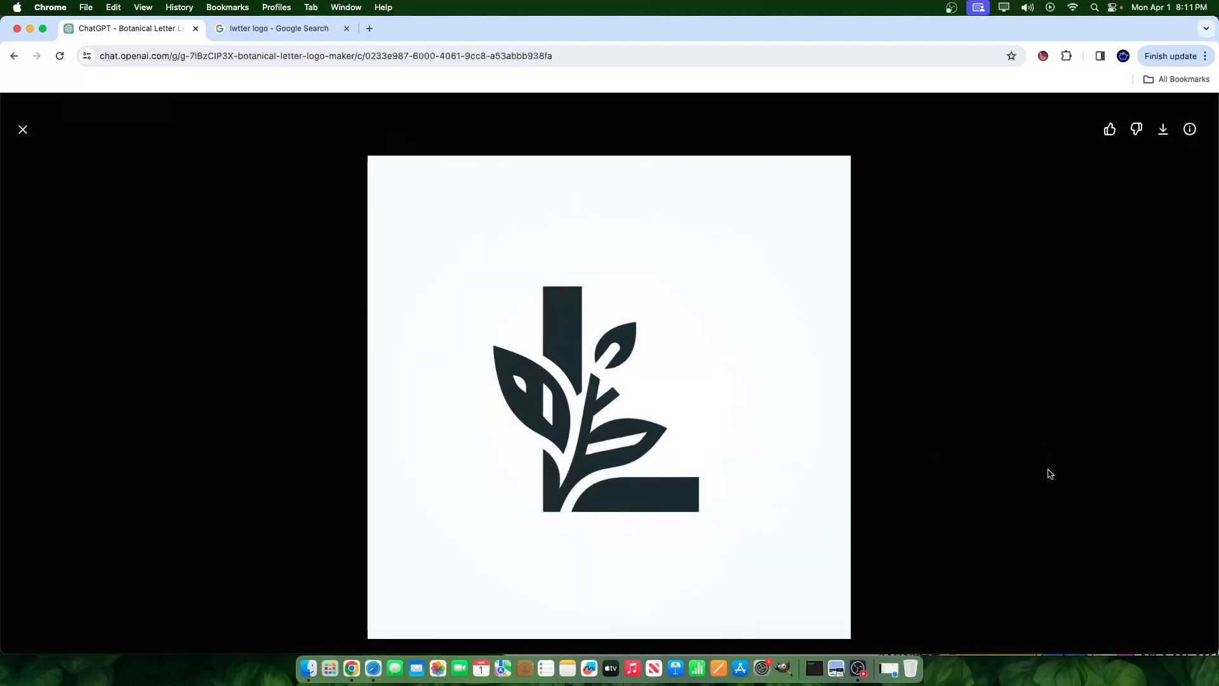
key("Escape")
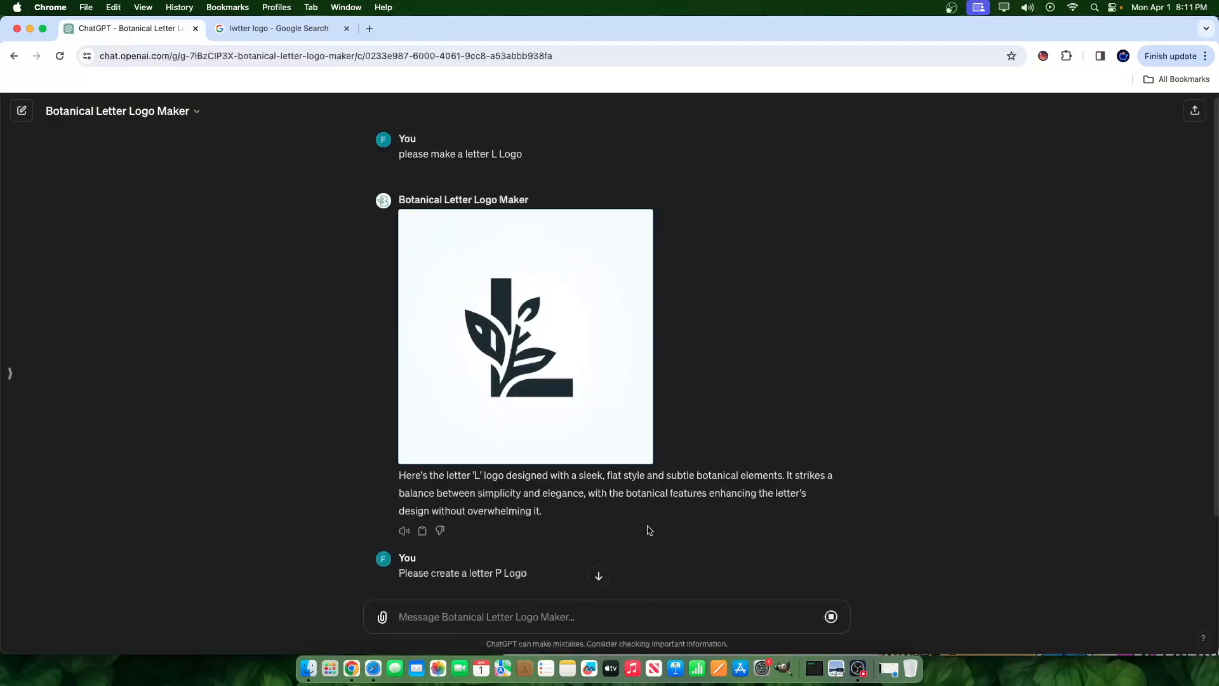
scroll(648, 531, "down", 3)
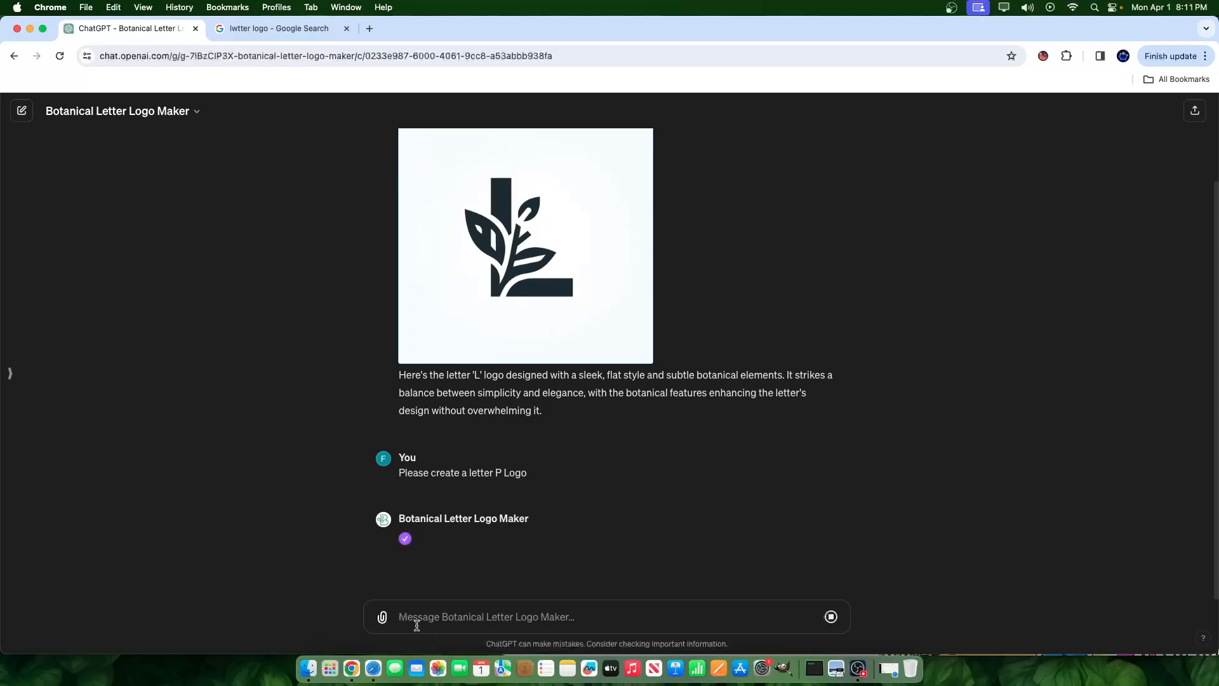
left_click(529, 338)
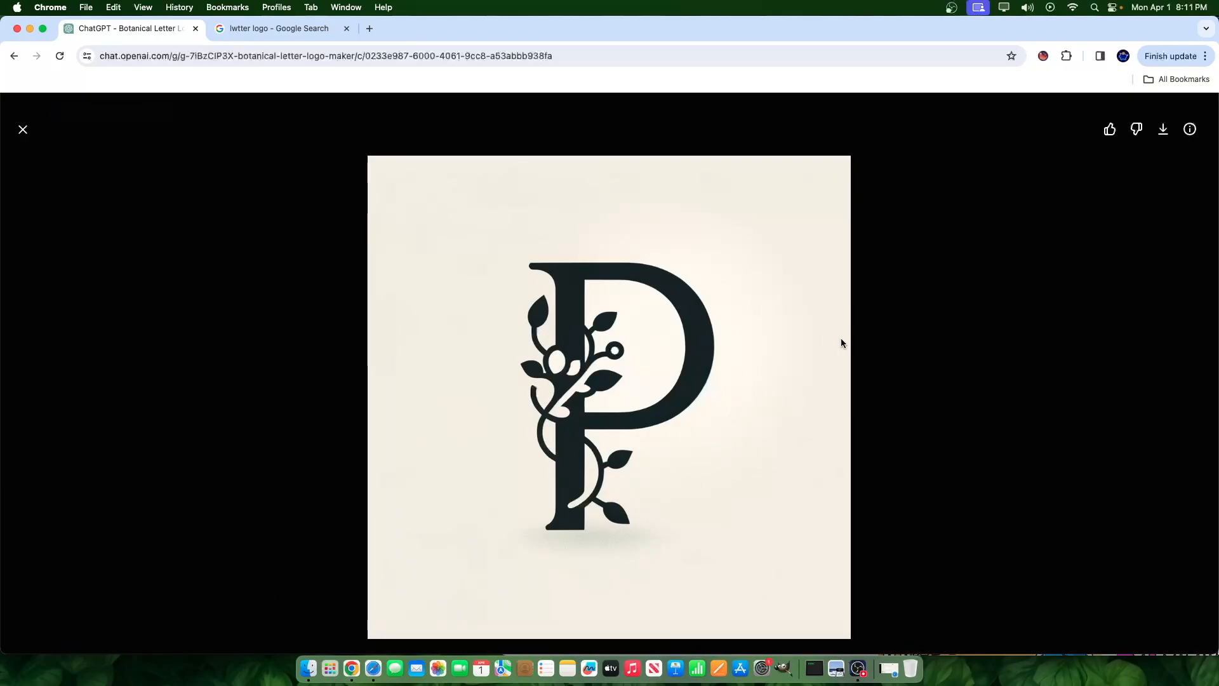
- Close the enlarged letter P logo, compare it with the letter L logo in the chat and download the letter P image
left_click(1108, 386)
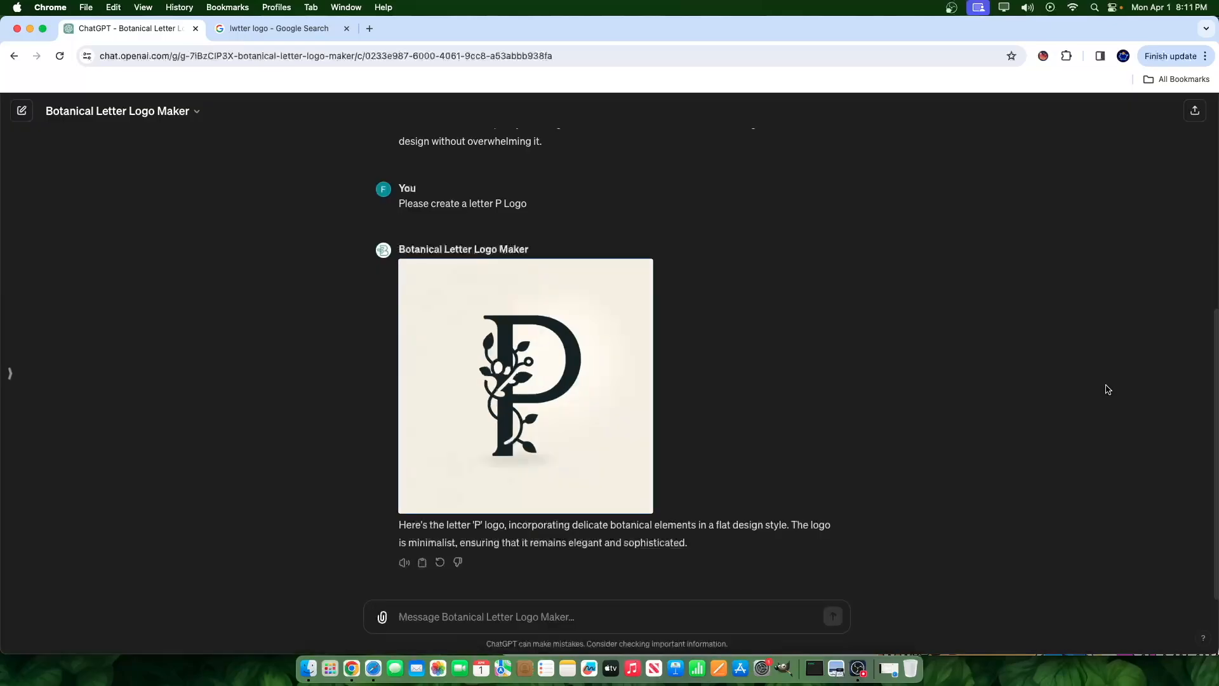
scroll(587, 411, "up", 1)
scroll(587, 411, "up", 5)
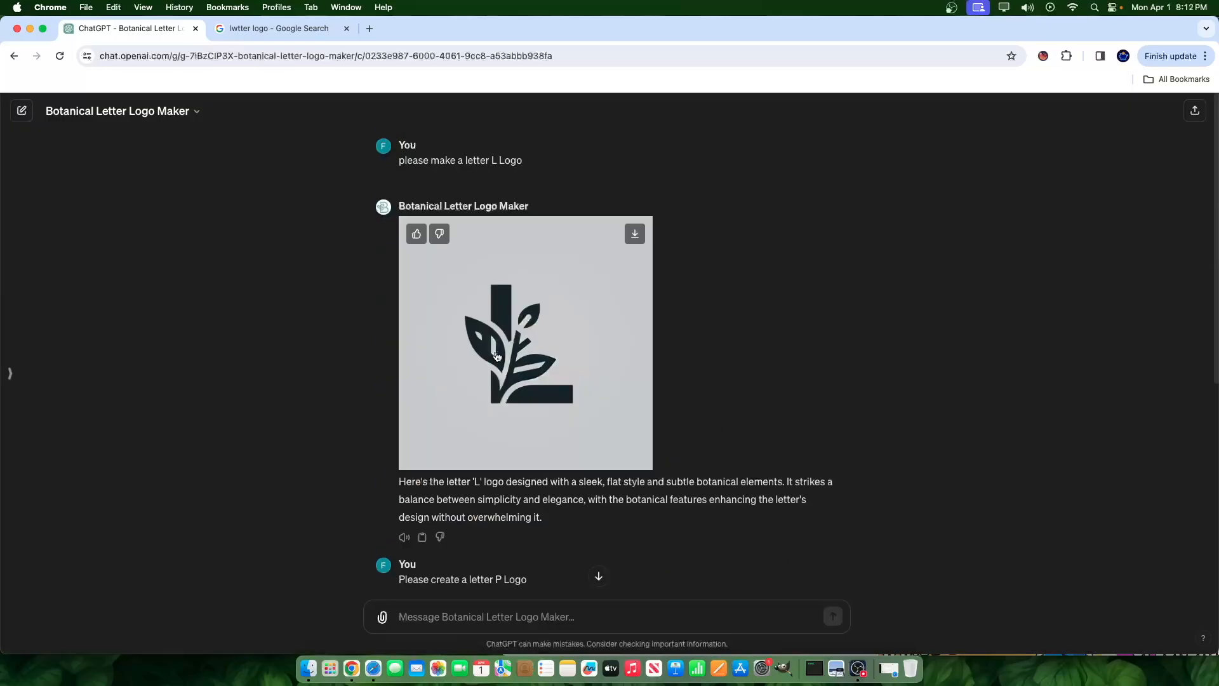
scroll(490, 436, "down", 6)
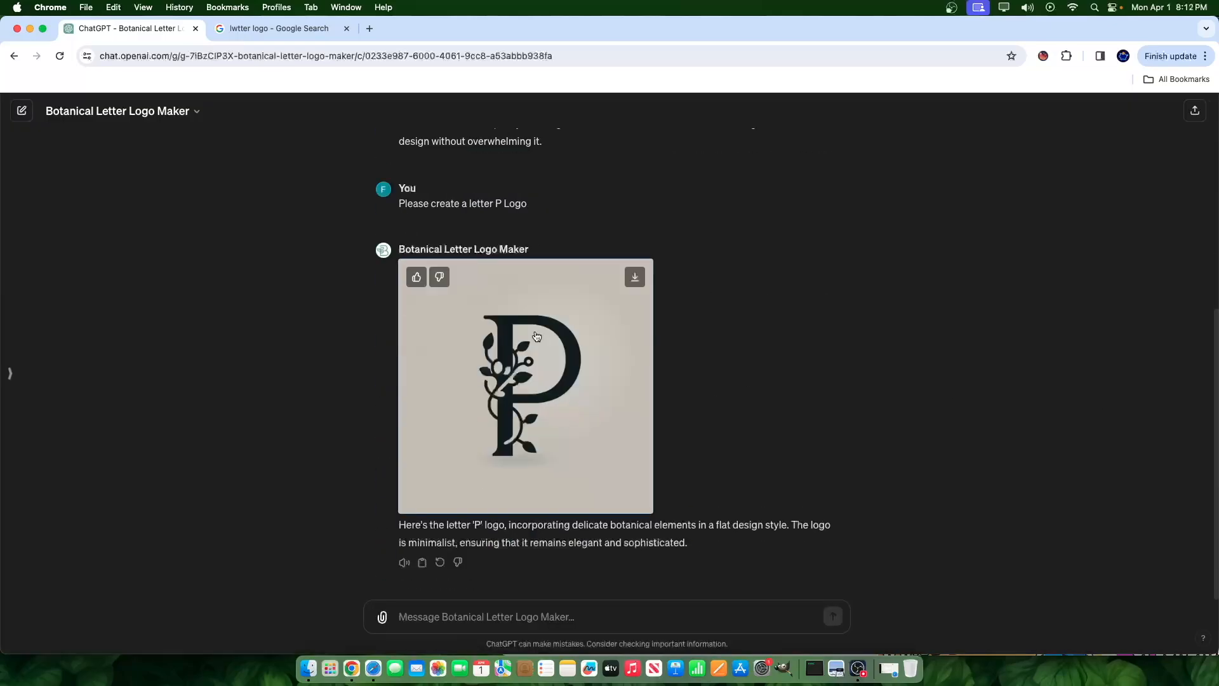
left_click(635, 277)
- Switch to GIMP and open the downloaded letter P logo from the Downloads folder
left_click(784, 668)
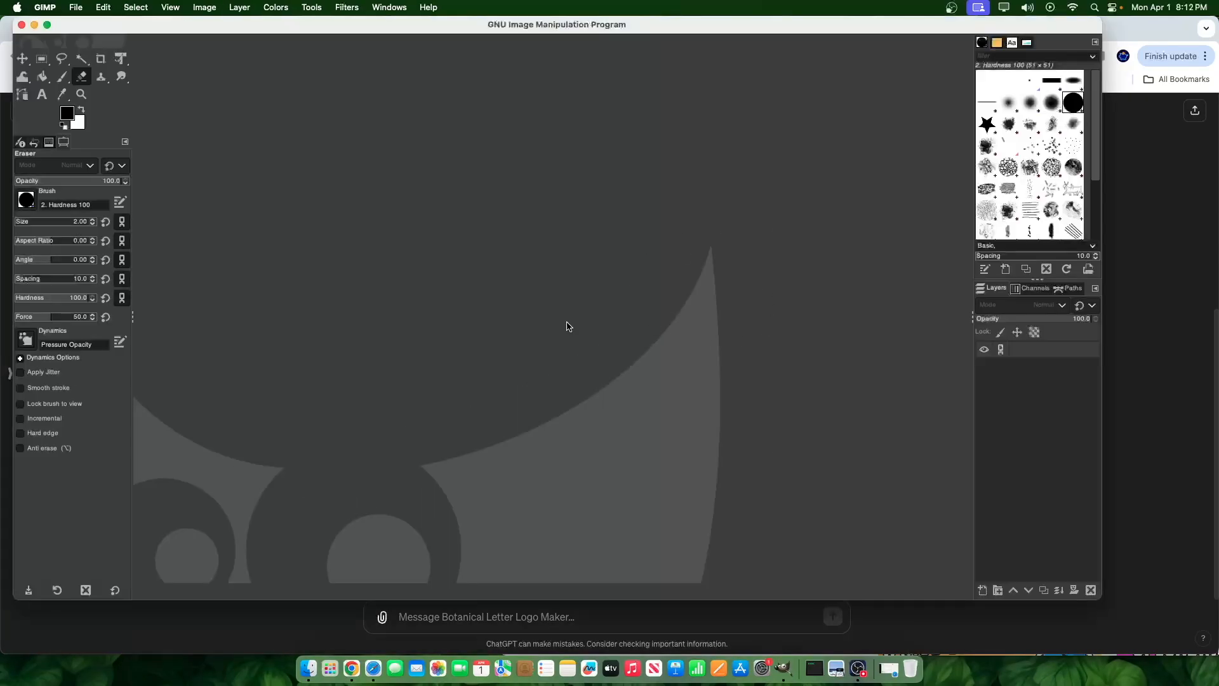
left_click_drag(1017, 66, 1088, 38)
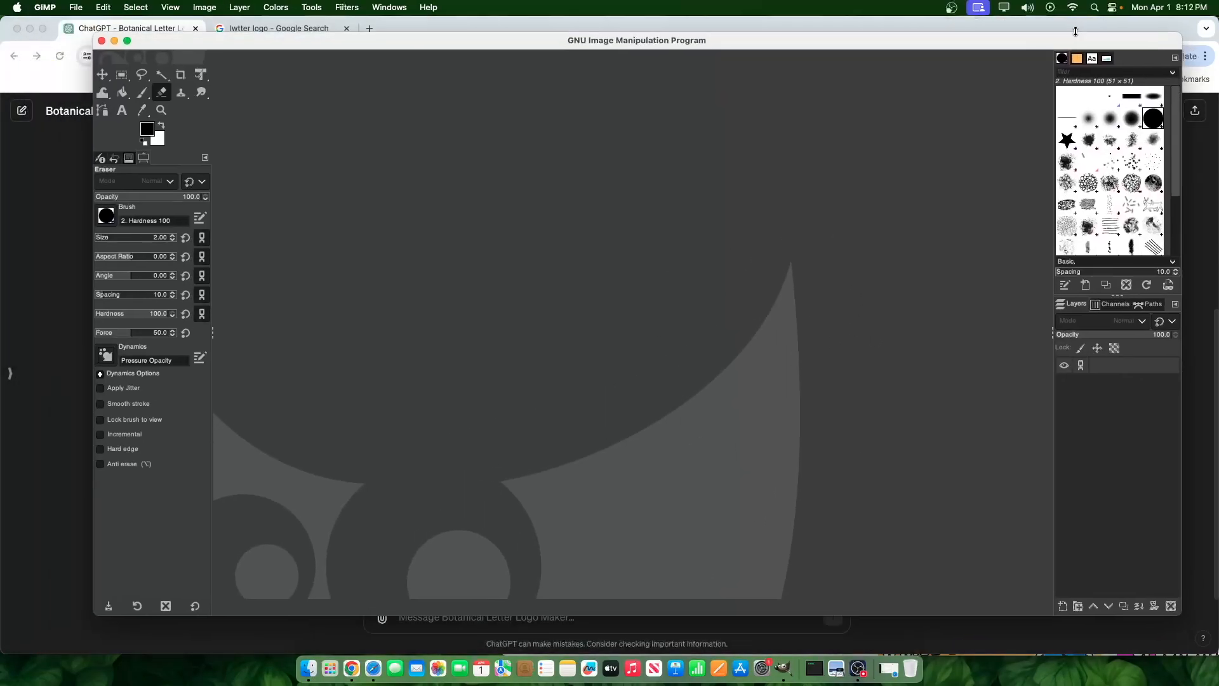
left_click(309, 668)
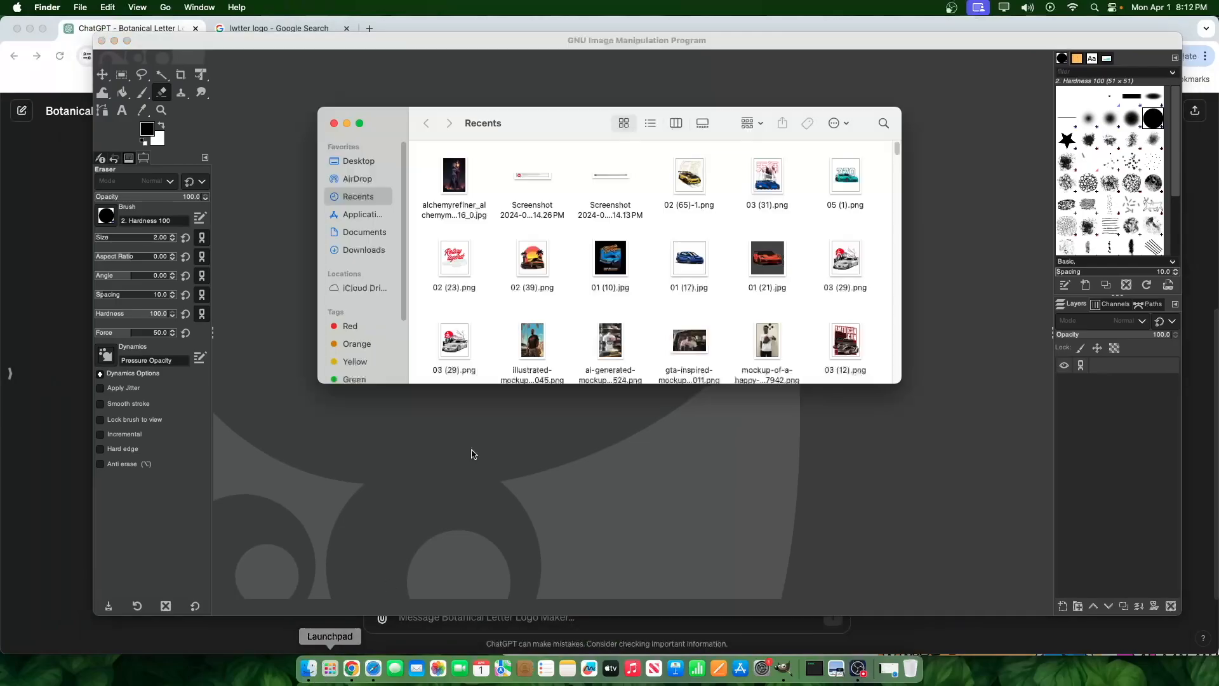
left_click(374, 165)
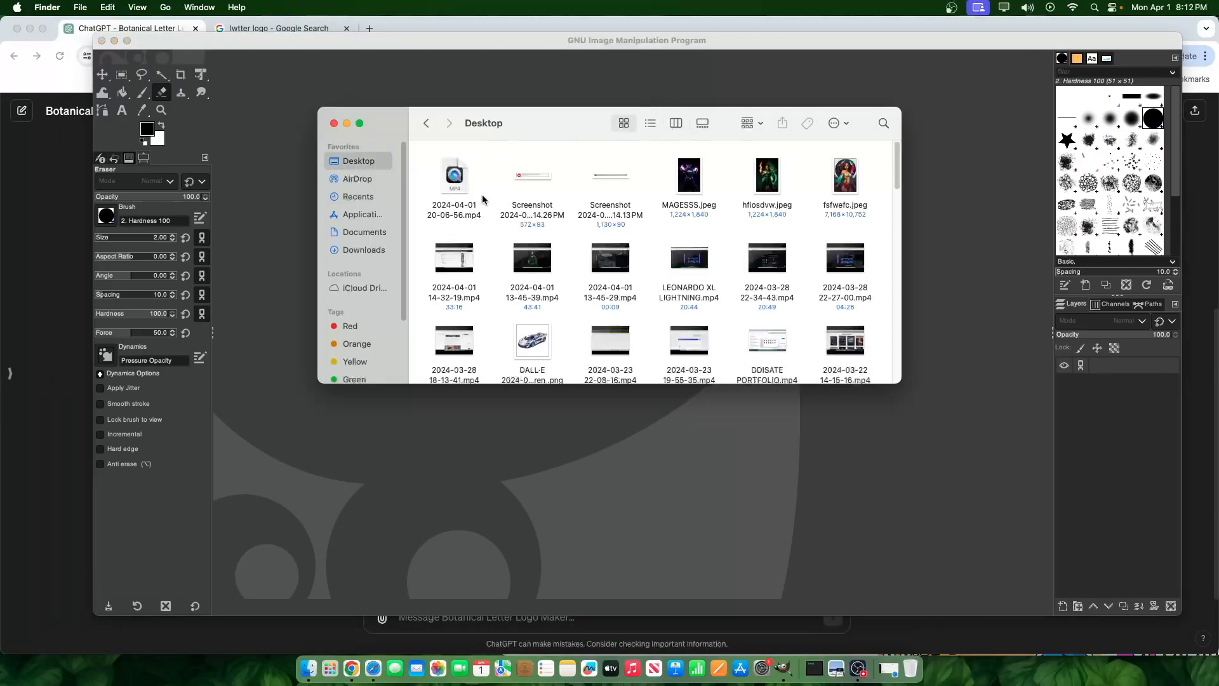
left_click(366, 250)
left_click_drag(455, 172, 600, 450)
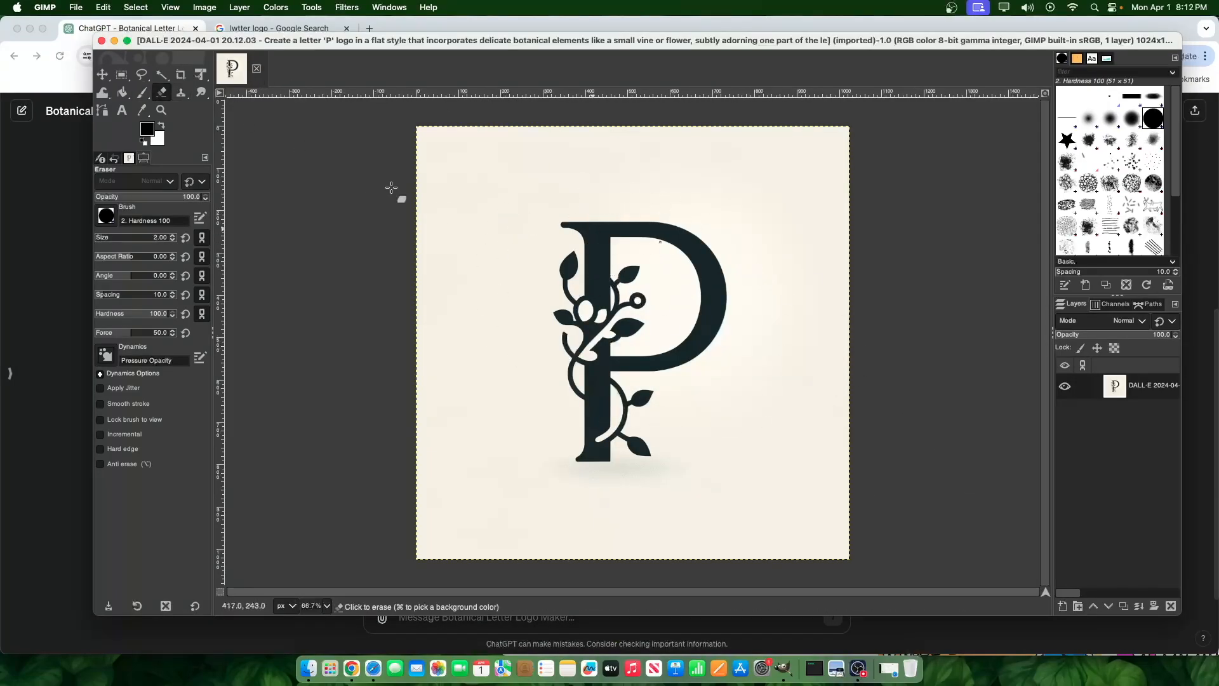
- Fuzzy-select the cream background around the letter P and check the layer's transparency options for an alpha channel
left_click(163, 77)
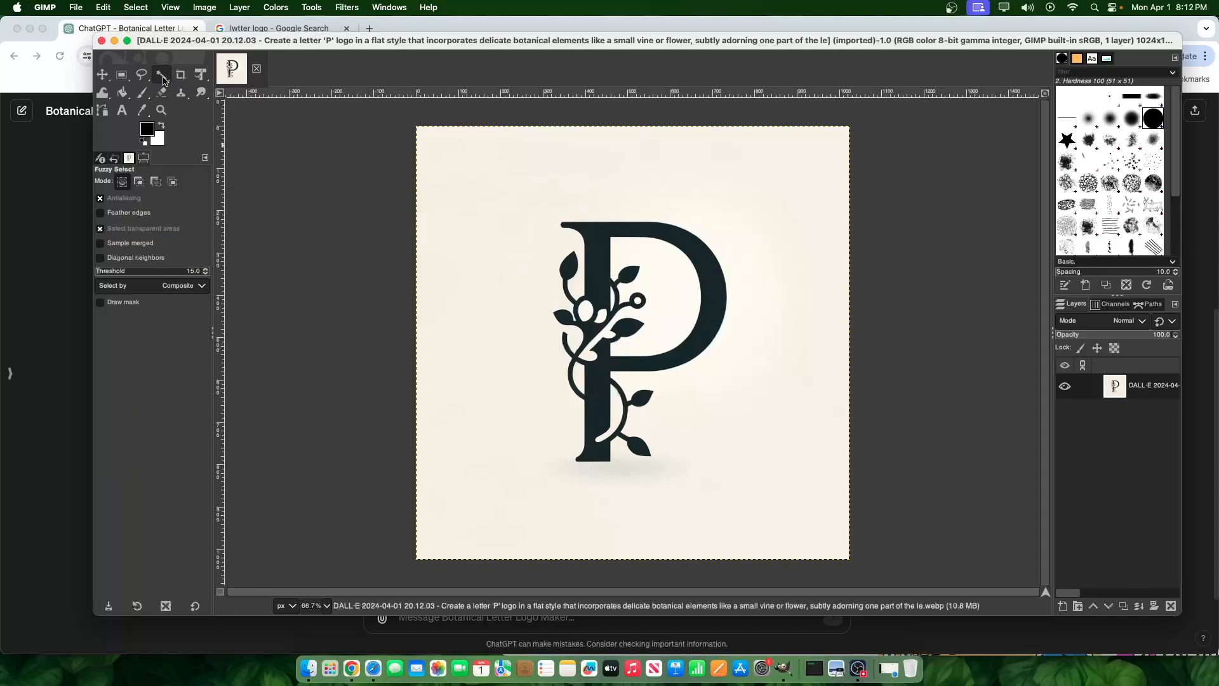
left_click(485, 167)
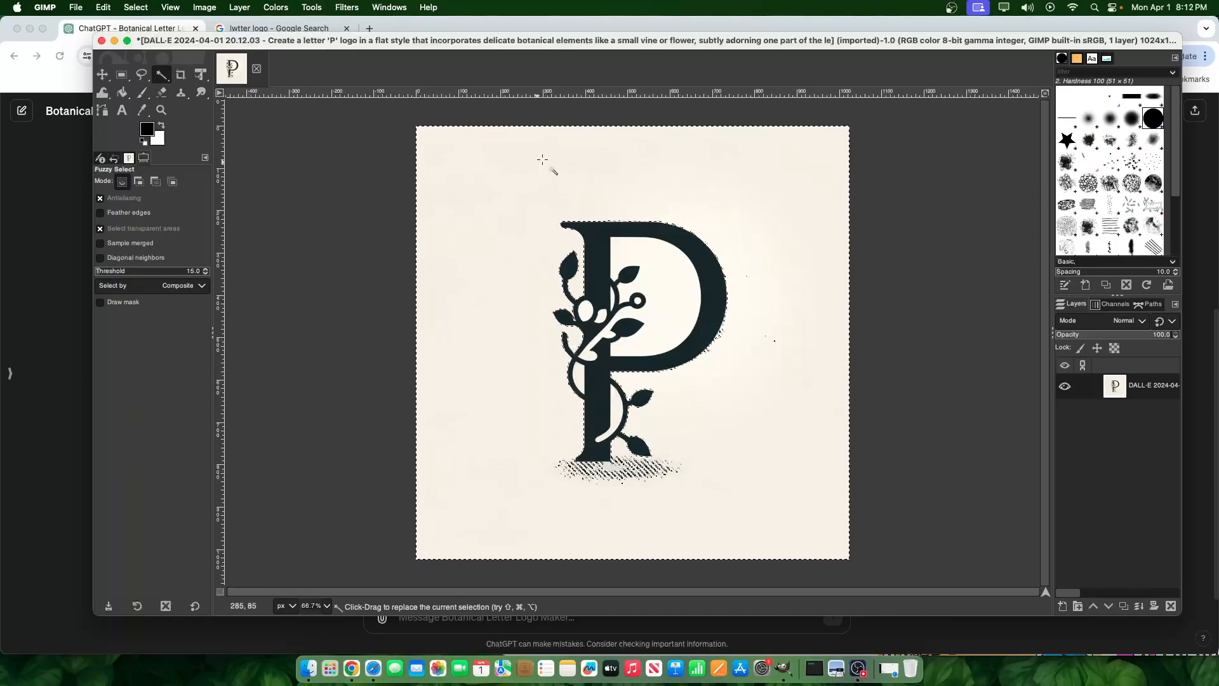
key("shift")
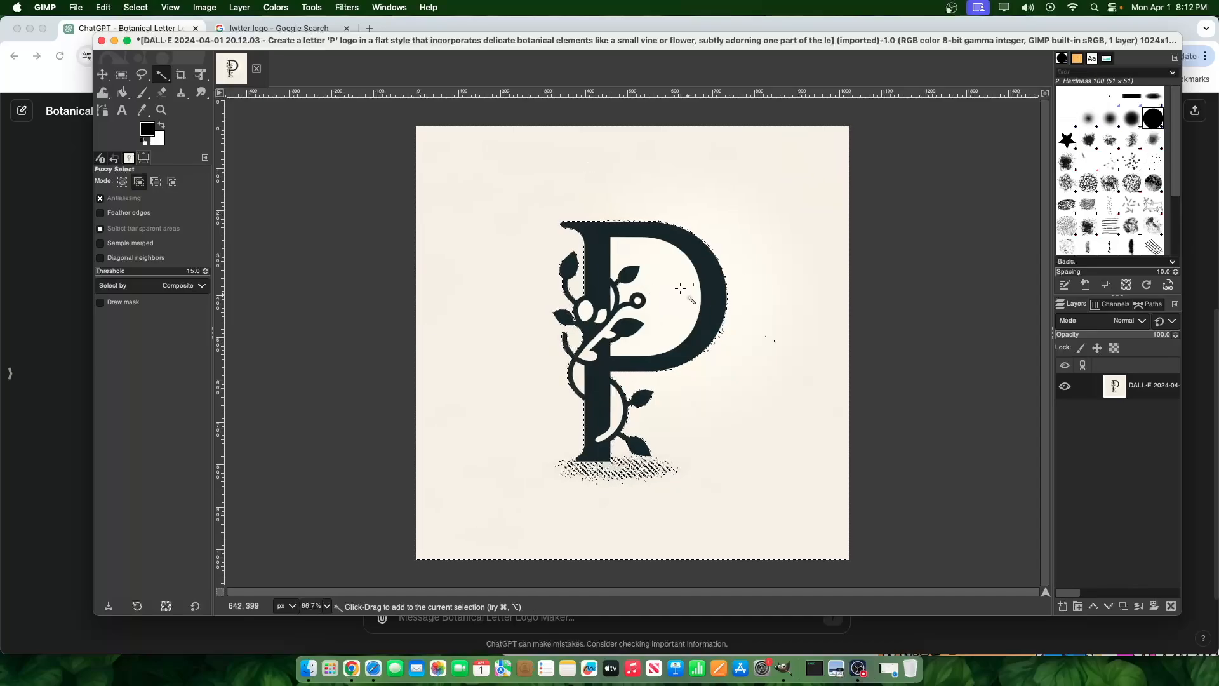
key("shift")
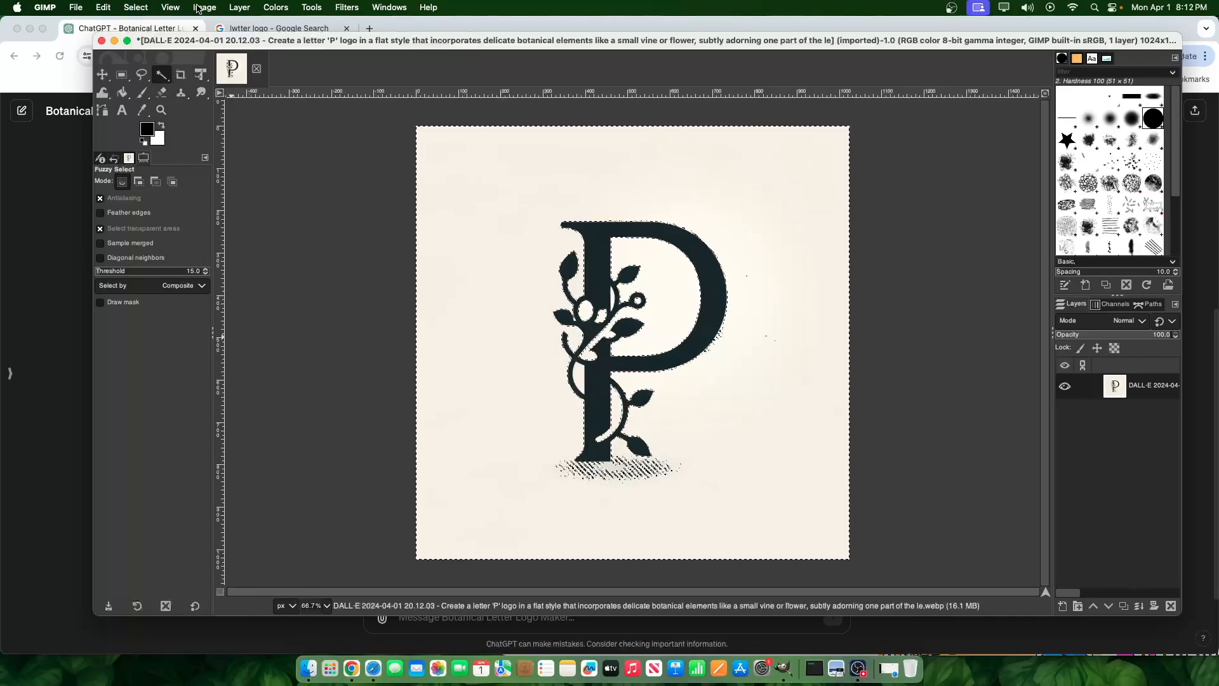
left_click(240, 7)
mouse_move(298, 138)
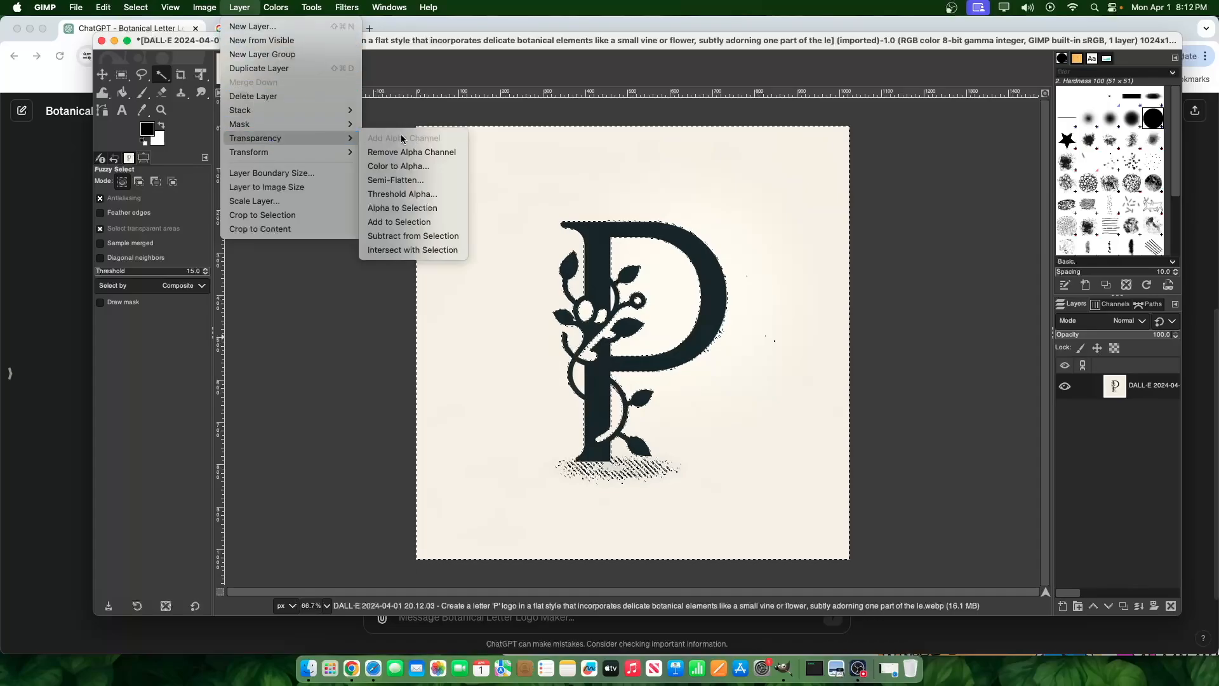
left_click(347, 304)
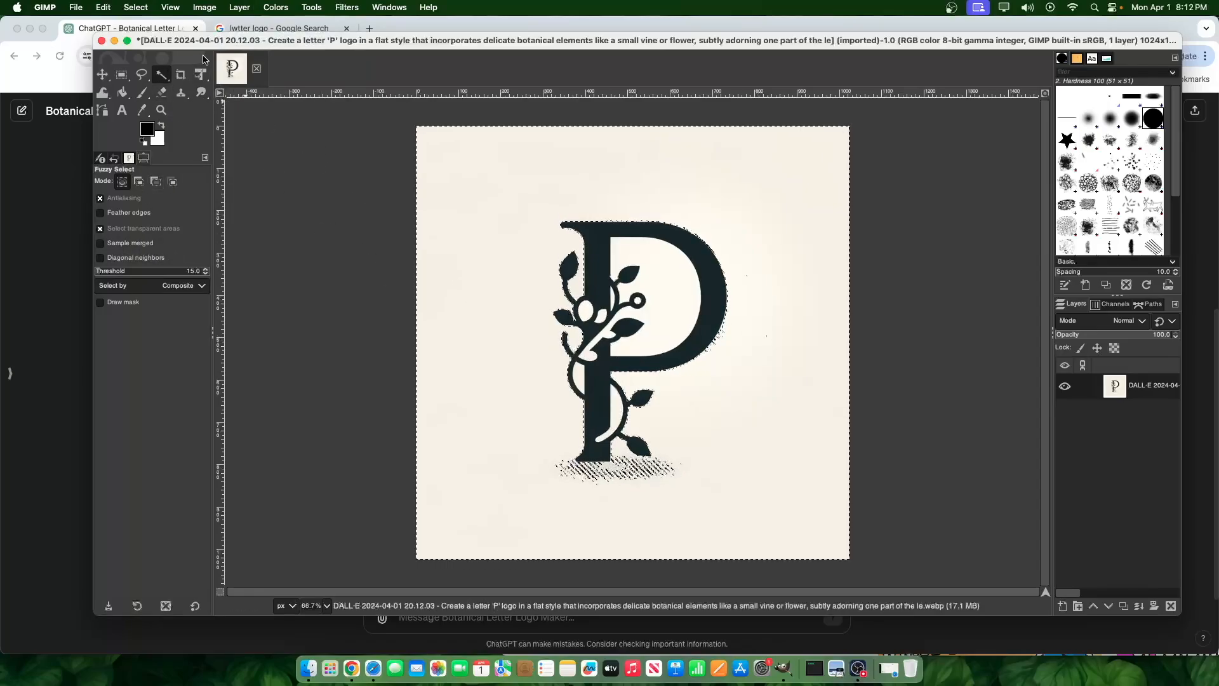
- Set the Eraser size to 282 and erase the selected background around the letter P
left_click(161, 93)
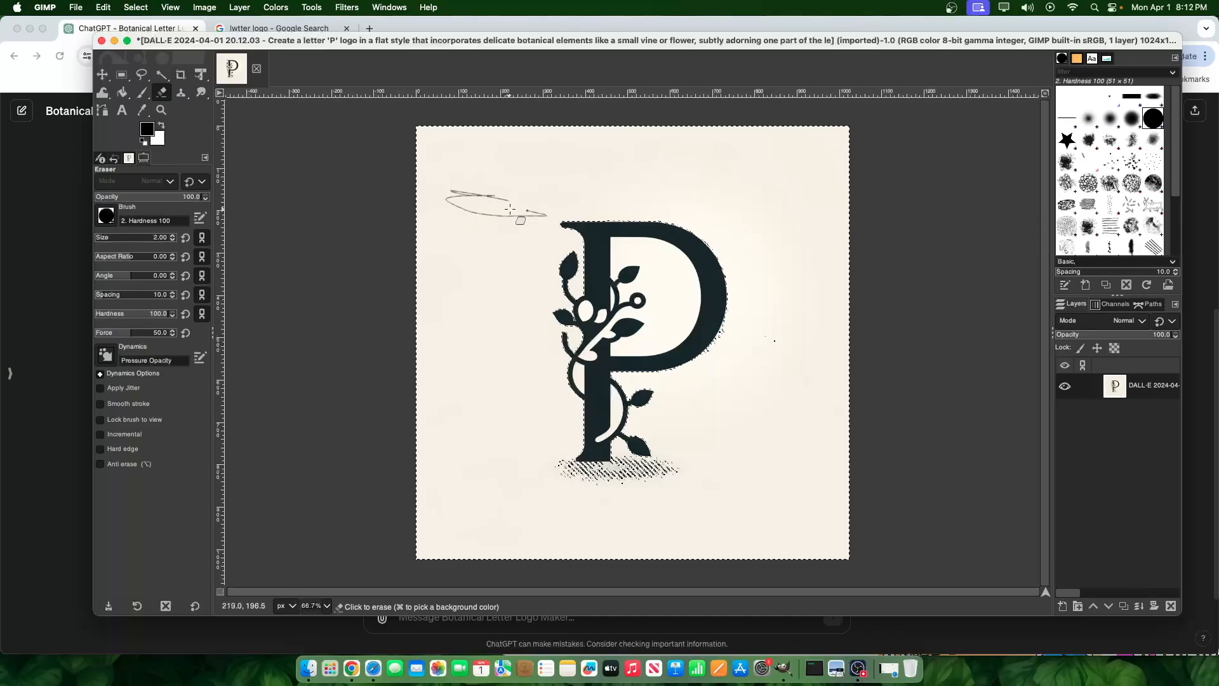
left_click(129, 237)
left_click_drag(522, 201, 502, 183)
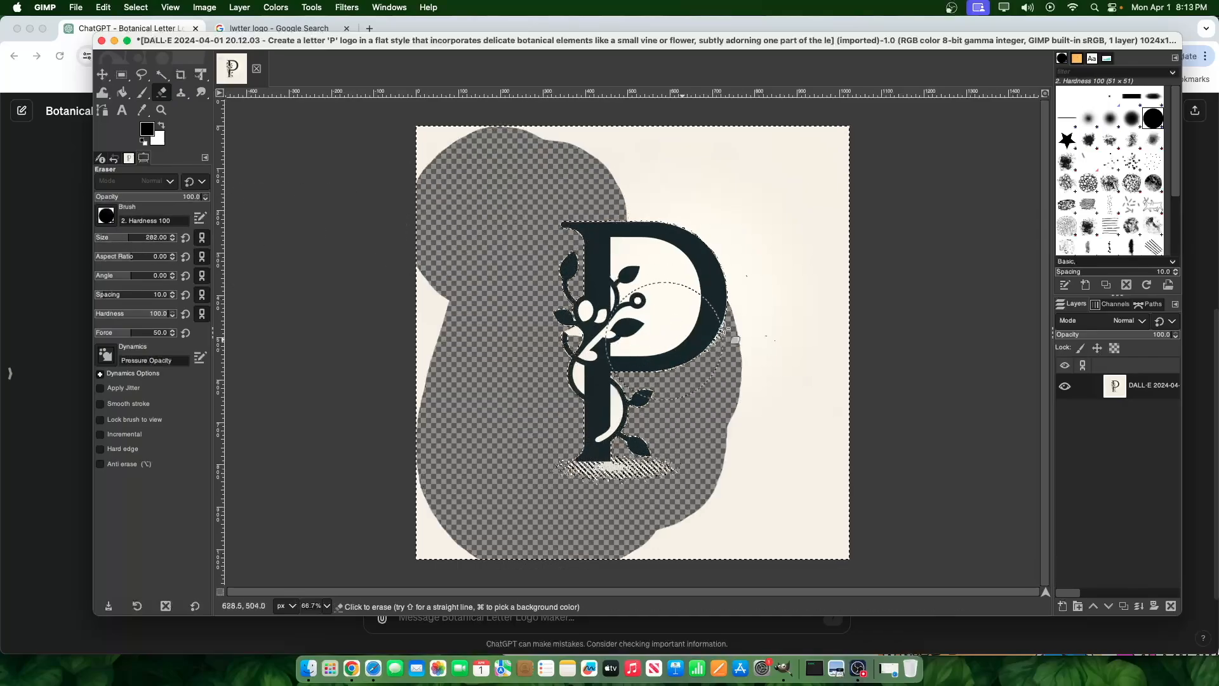
mouse_move(495, 188)
left_mouse_down()
mouse_move(940, 160)
mouse_move(817, 268)
left_mouse_up()
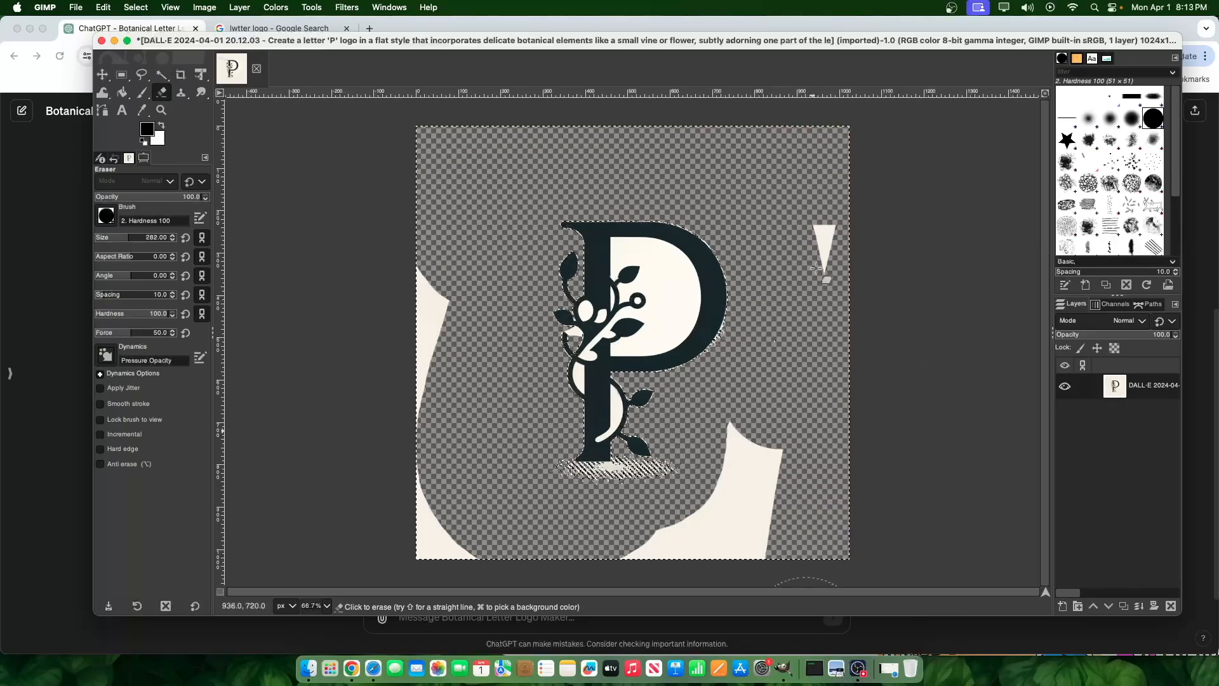
mouse_move(692, 550)
left_mouse_down()
mouse_move(362, 626)
mouse_move(407, 481)
left_mouse_up()
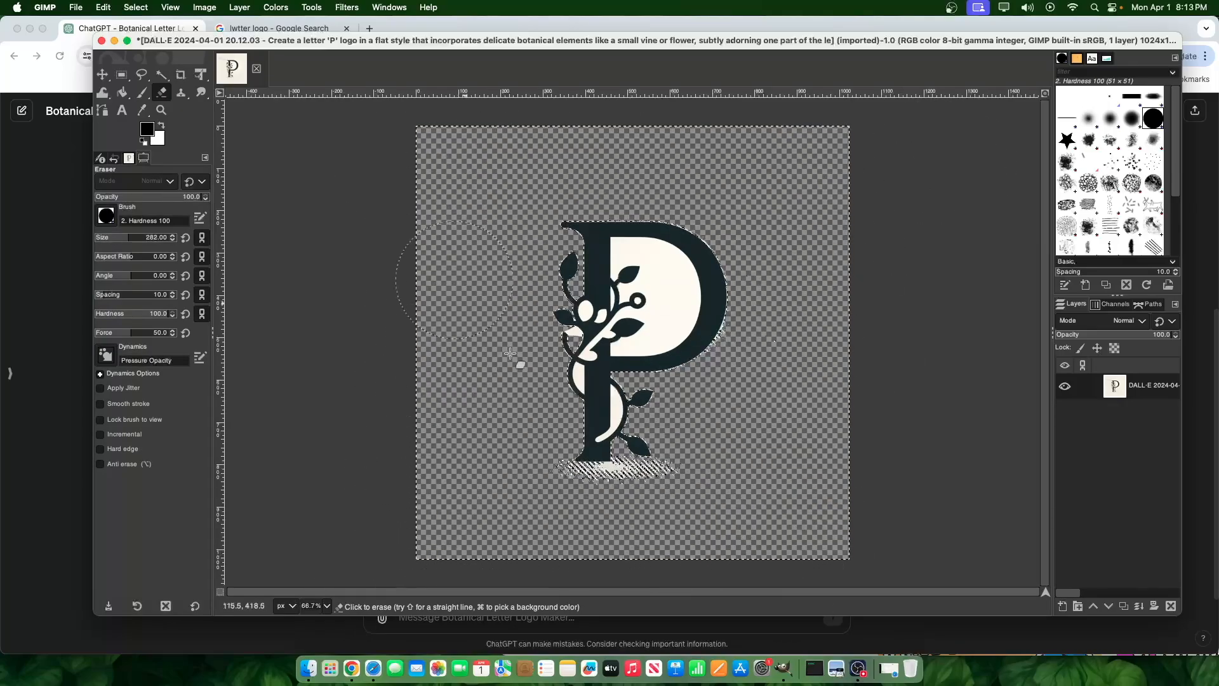
- Fuzzy-select the remaining cream areas inside the P and between its vines and erase them
left_click(162, 75)
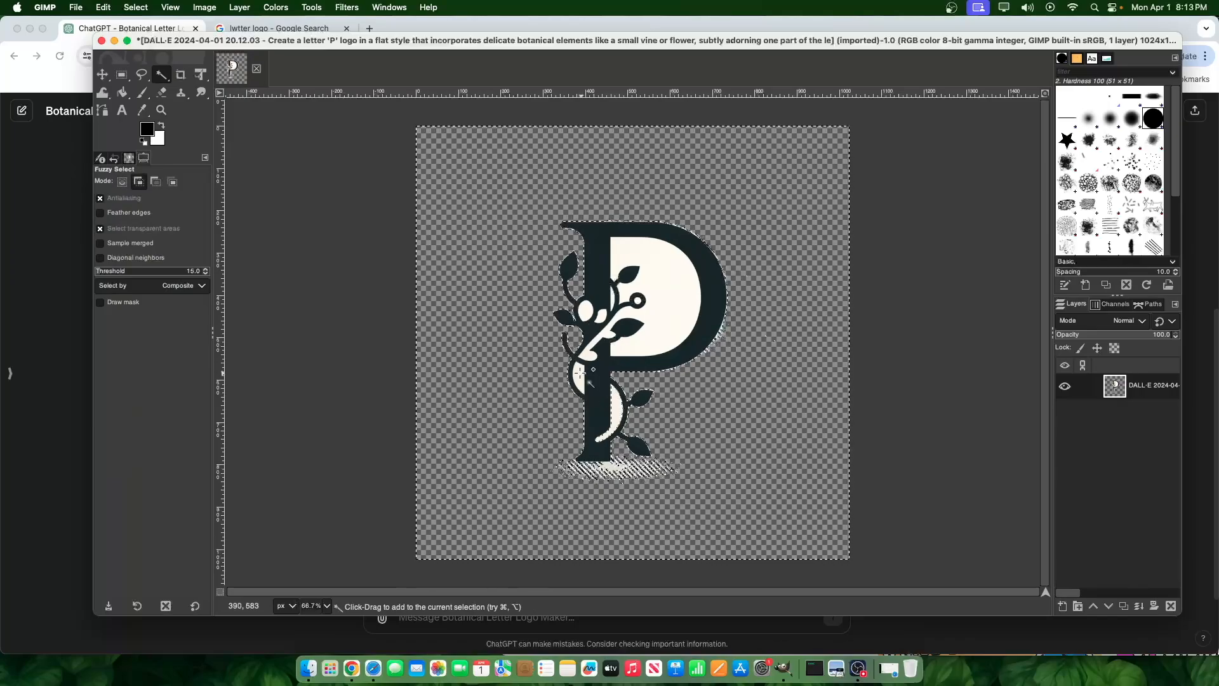
left_click(162, 92)
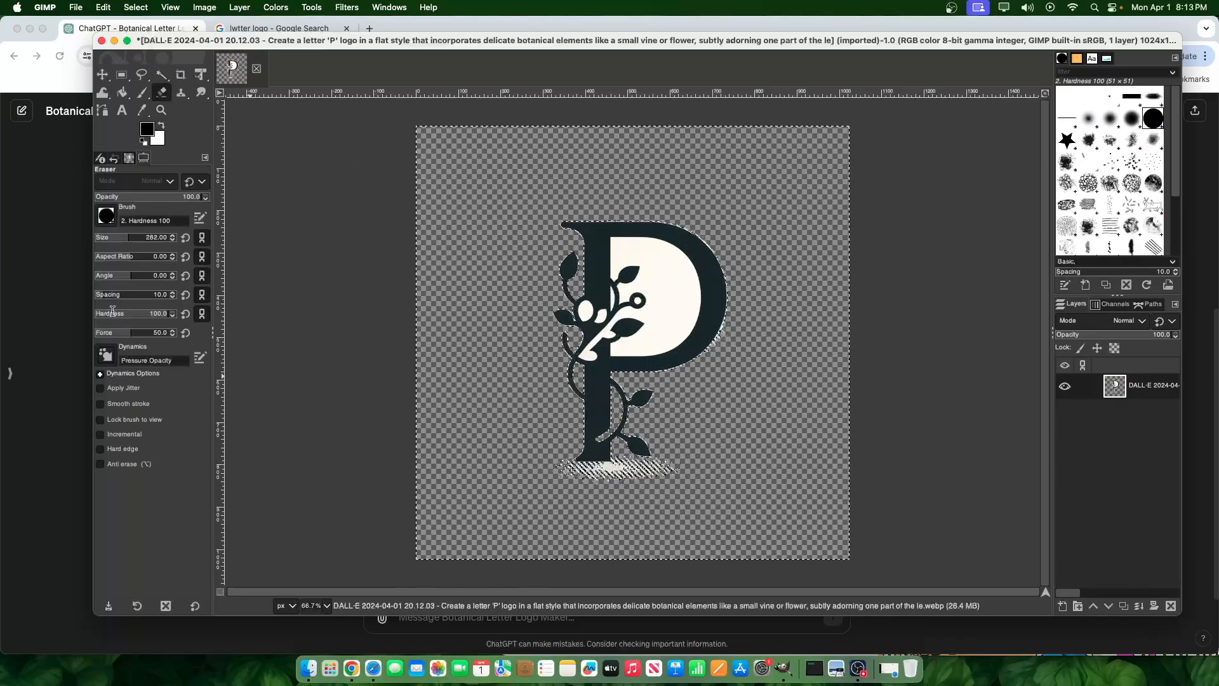
left_click(162, 74)
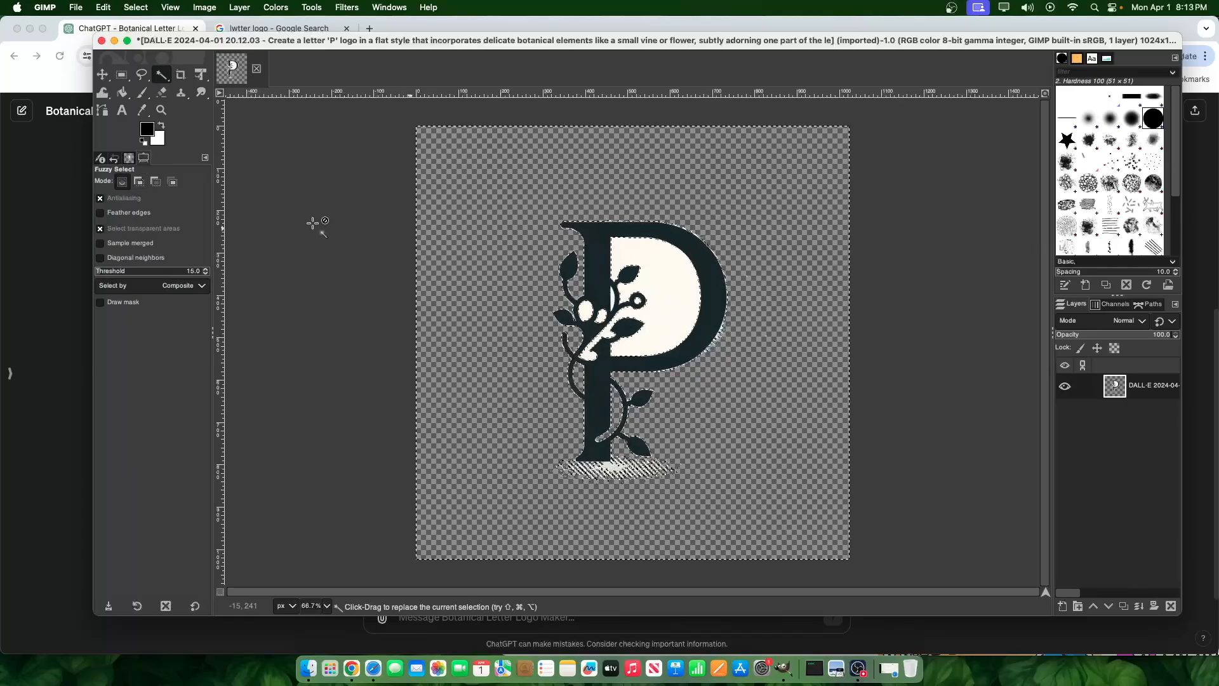
left_click(162, 92)
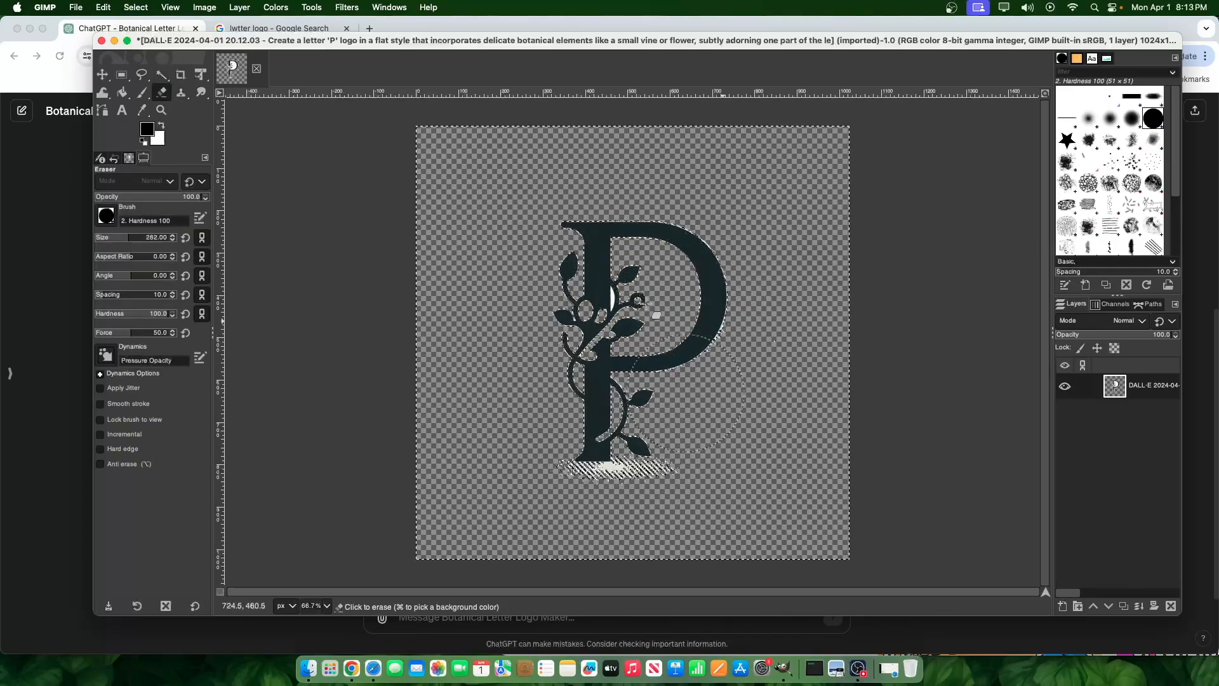
left_click(162, 75)
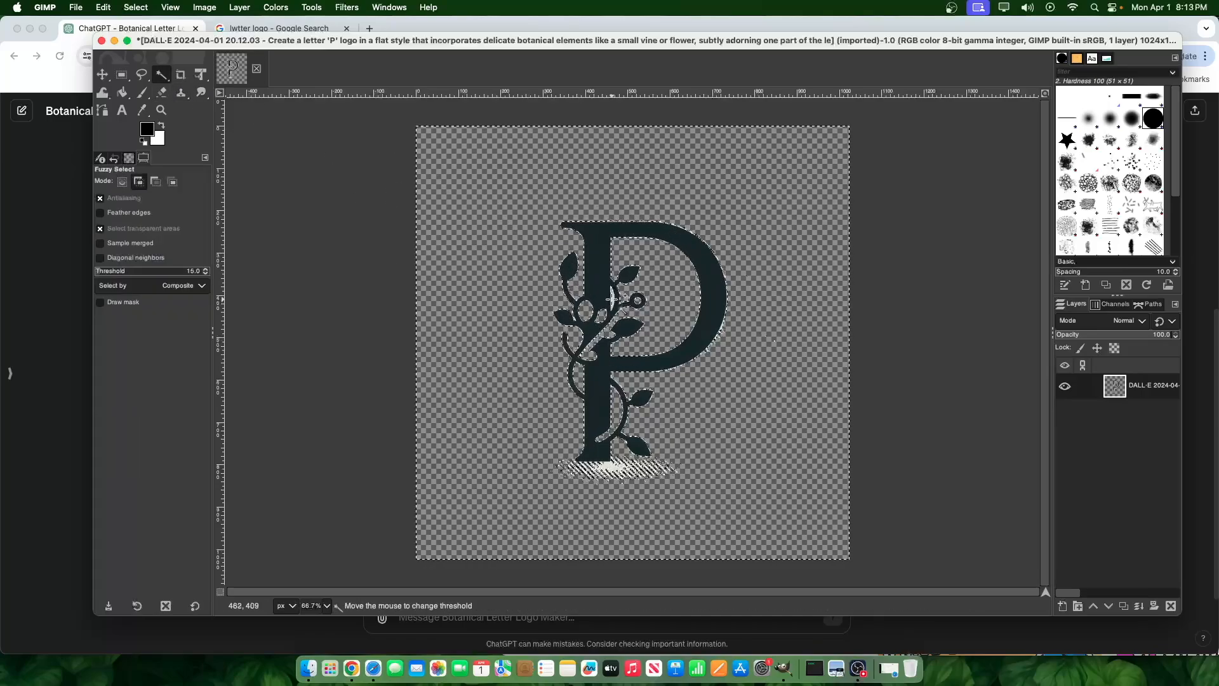
left_click(141, 93)
left_click(162, 92)
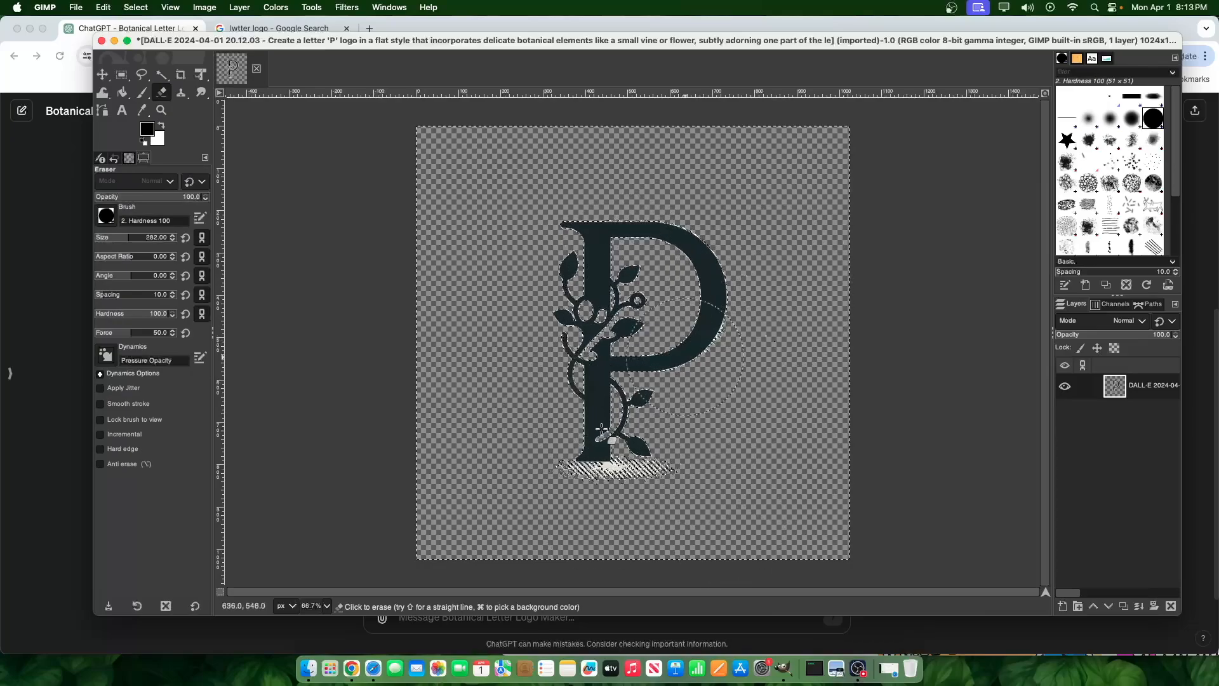
- Clear the selection and erase most of the shadow beneath the base of the P freehand, working at 200% zoom
left_click(135, 7)
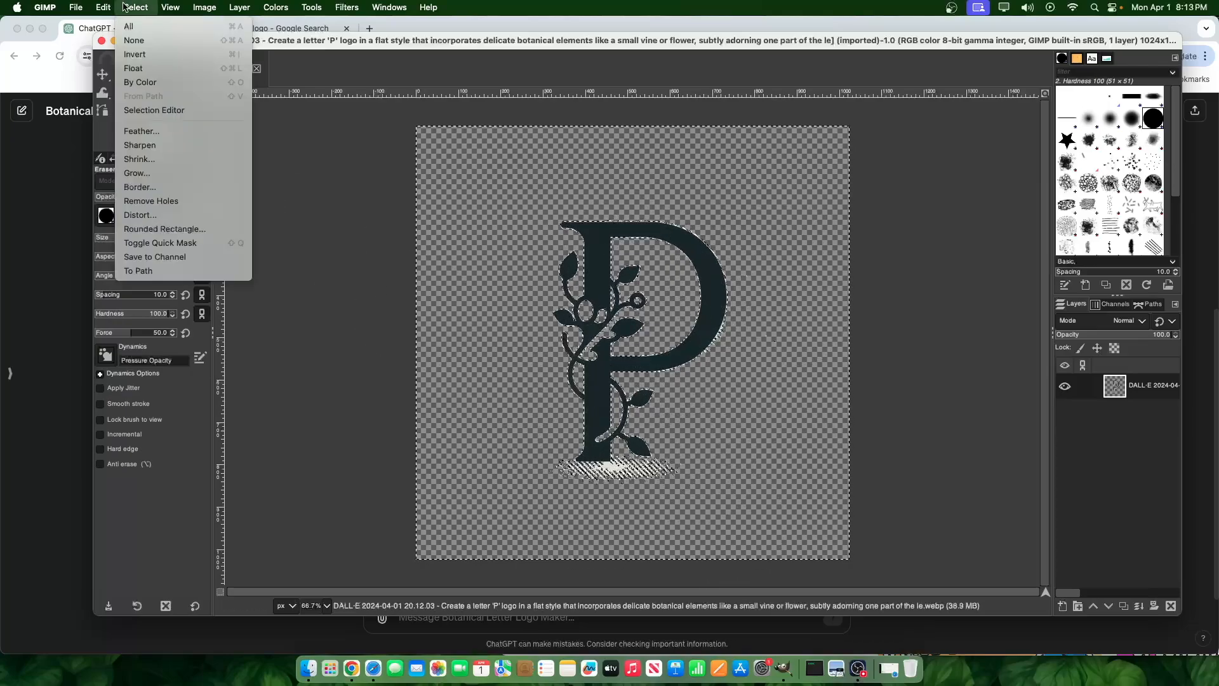
left_click(136, 38)
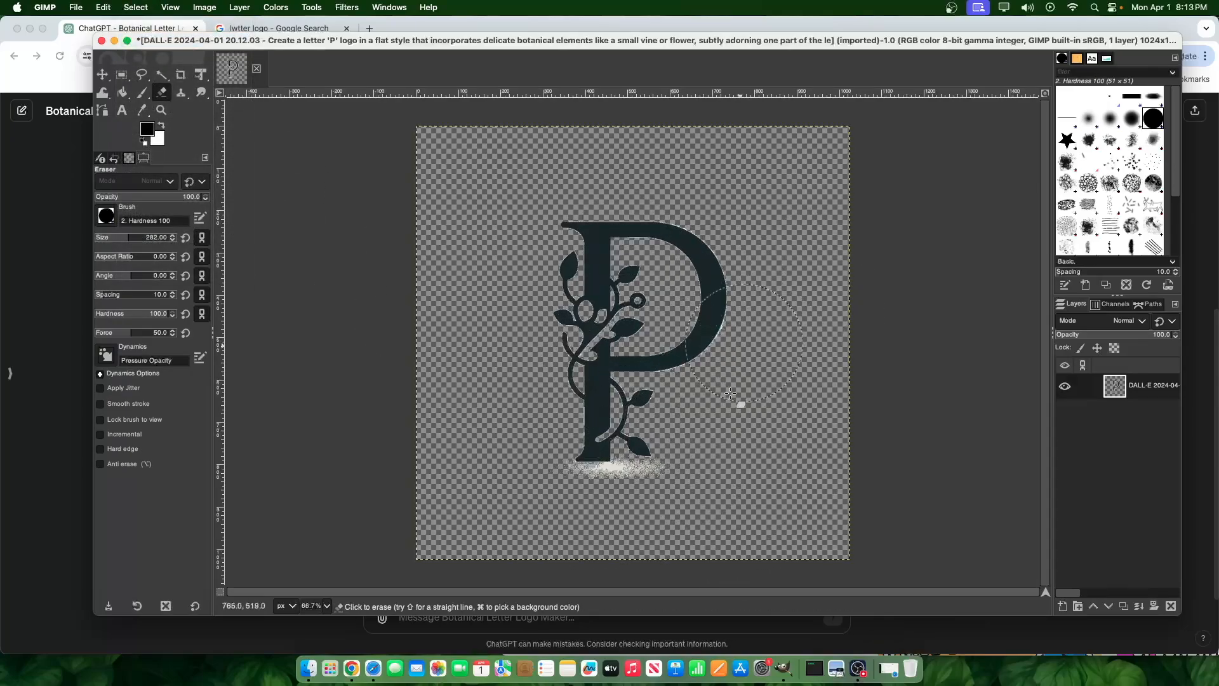
left_click_drag(623, 525, 642, 520)
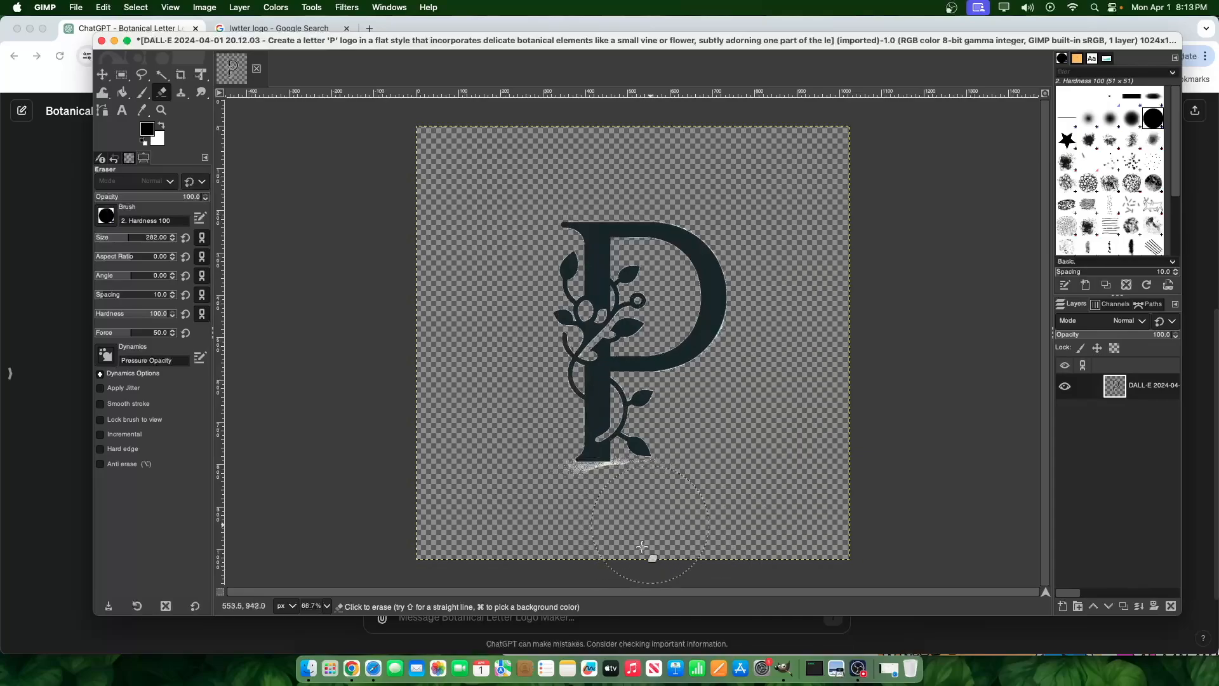
left_click(327, 606)
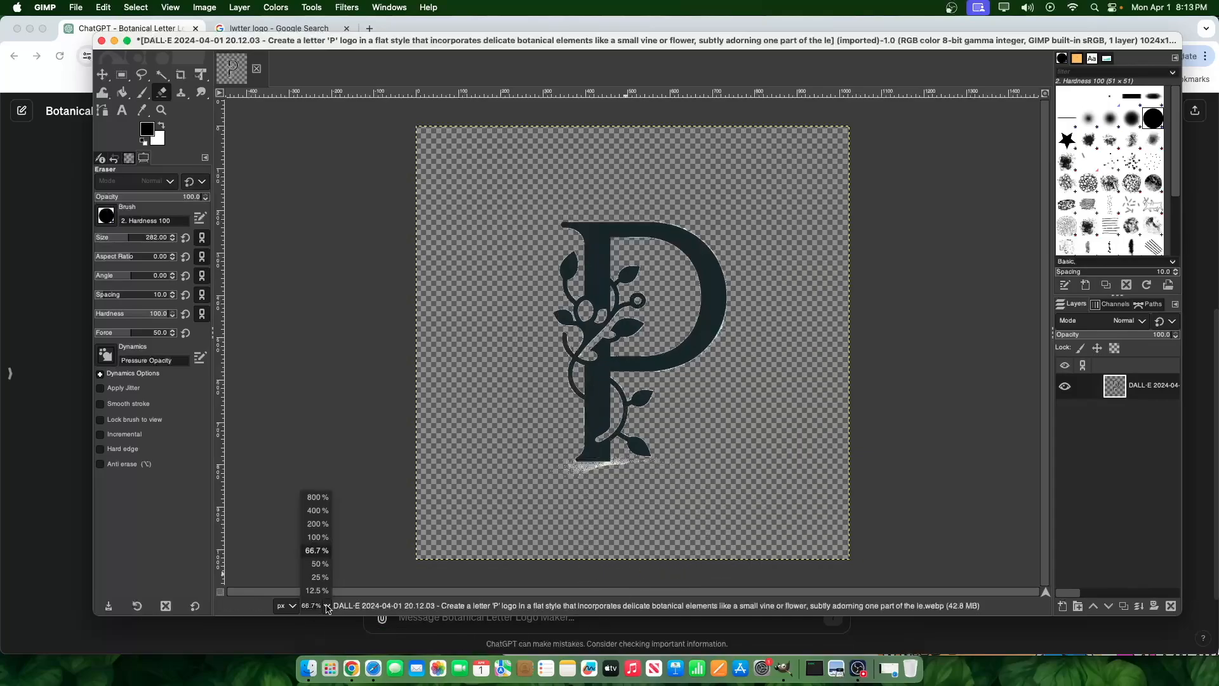
left_click(318, 524)
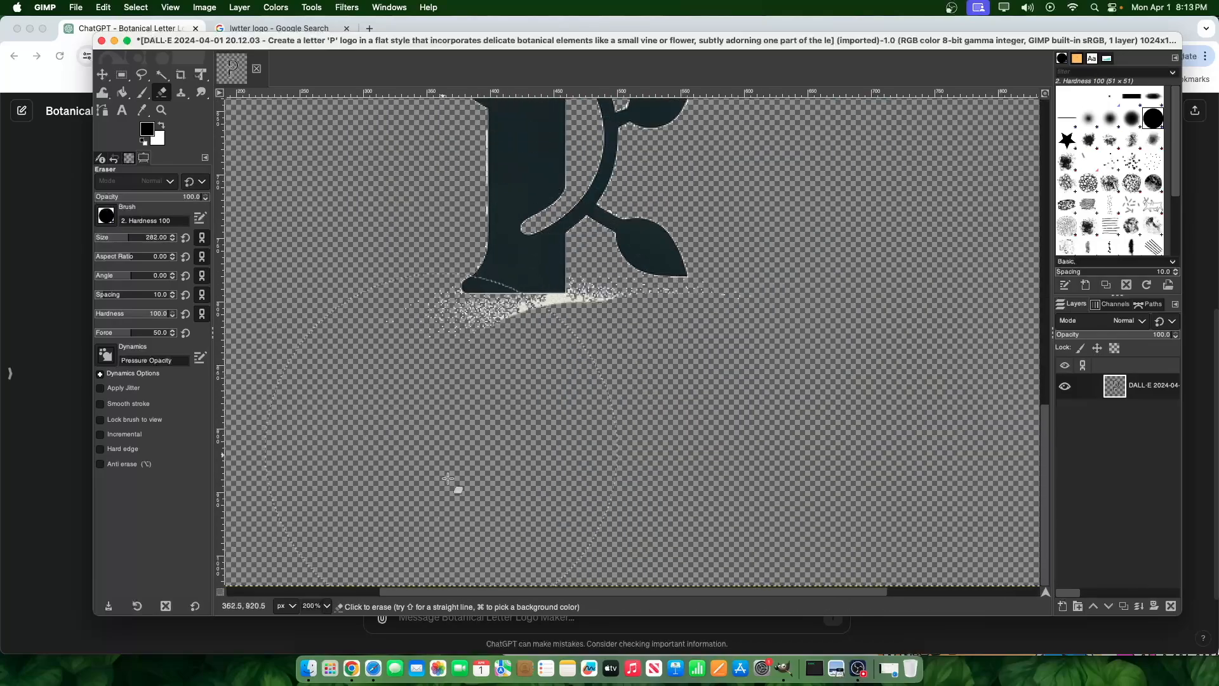
left_click(492, 480)
left_click(107, 216)
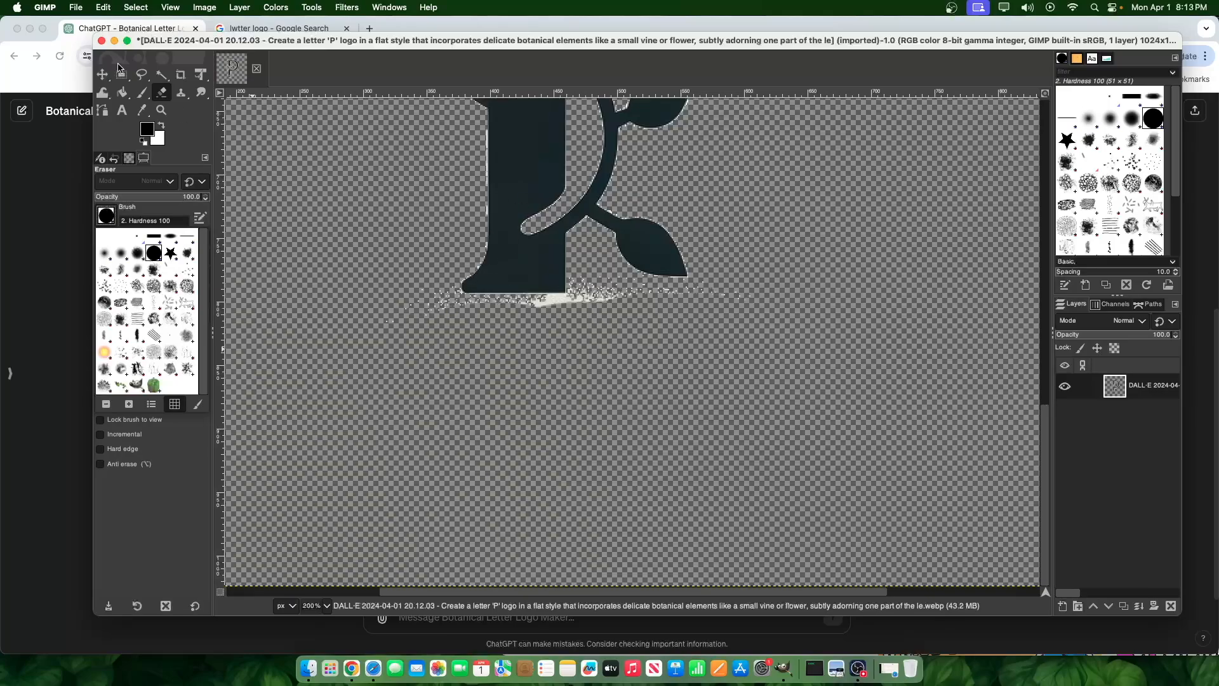
left_click(282, 190)
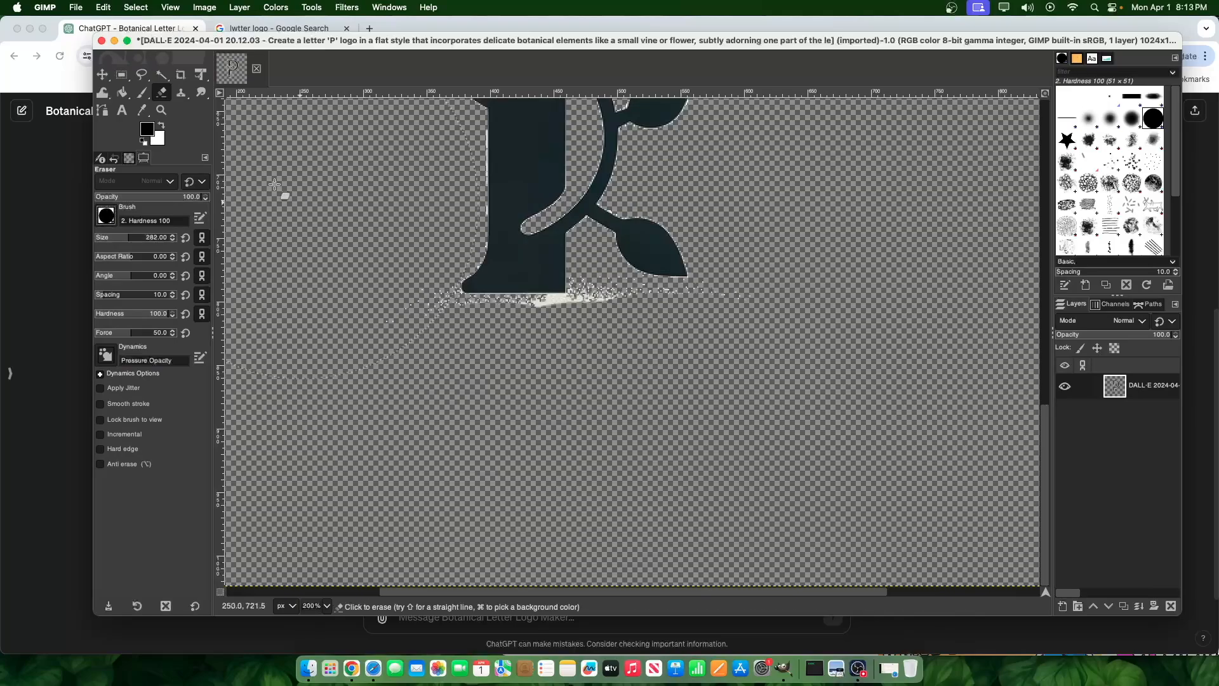
- Select the leftover cream shadow pixels beneath the P by color and erase them
left_click(161, 77)
left_click(197, 91)
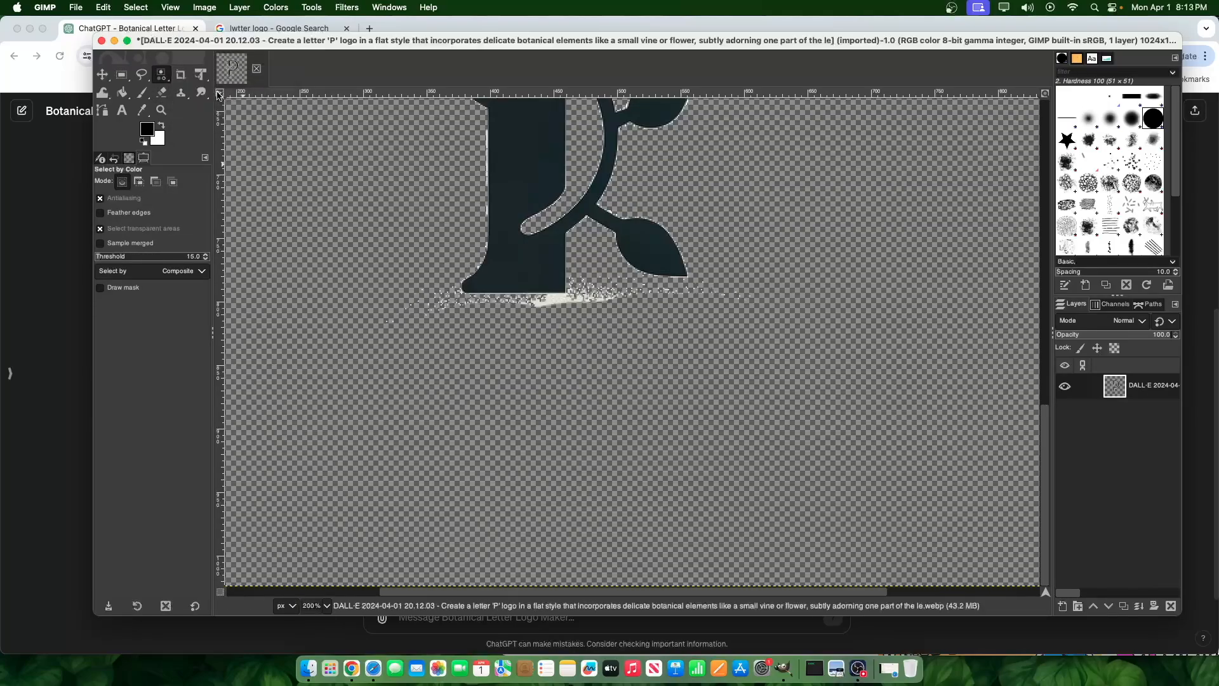
left_click(571, 310)
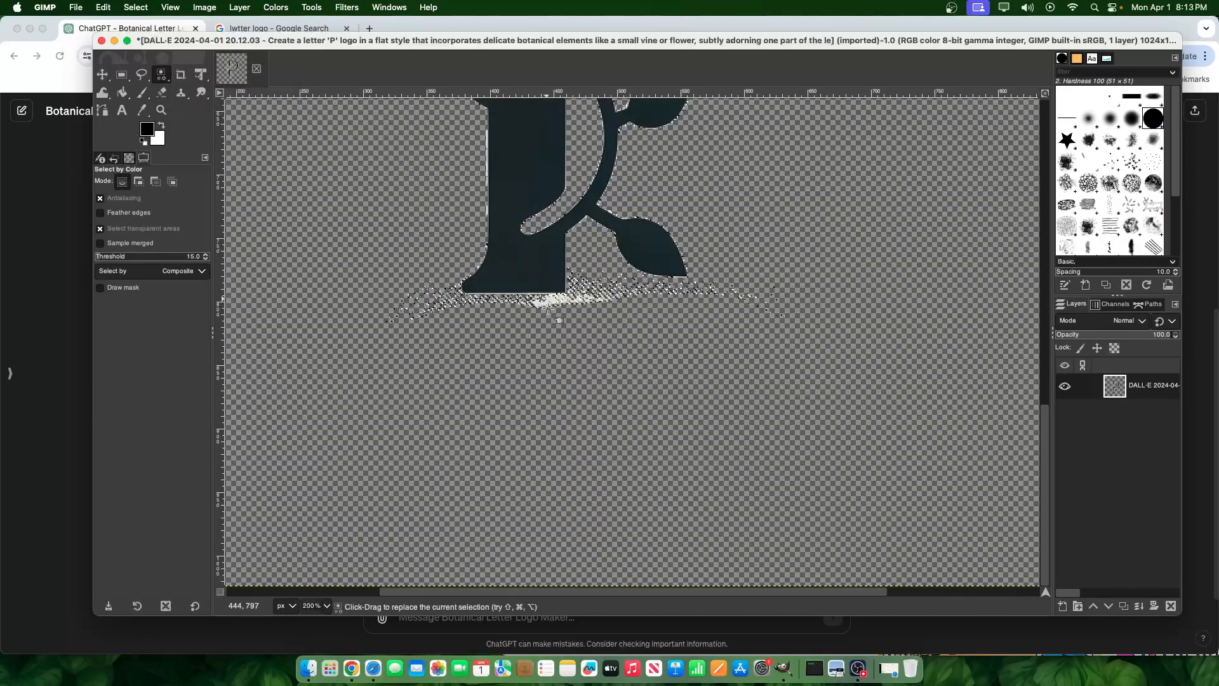
left_click(161, 92)
mouse_move(482, 292)
left_mouse_down()
mouse_move(393, 306)
mouse_move(425, 254)
mouse_move(754, 210)
mouse_move(588, 431)
left_mouse_up()
scroll(588, 431, "up", 5)
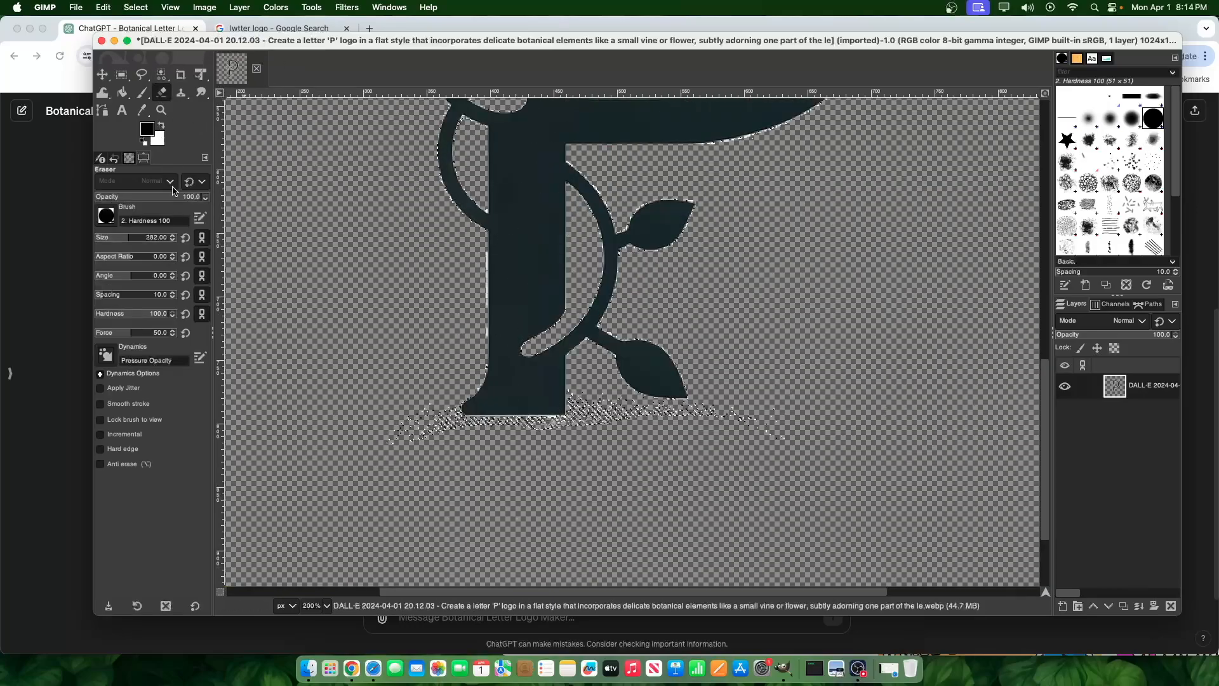
- Set the Eraser brush to 2. Block 01, clear the selection, and inspect the cleaned letter P, including at 50% zoom
left_click(106, 217)
left_click(153, 237)
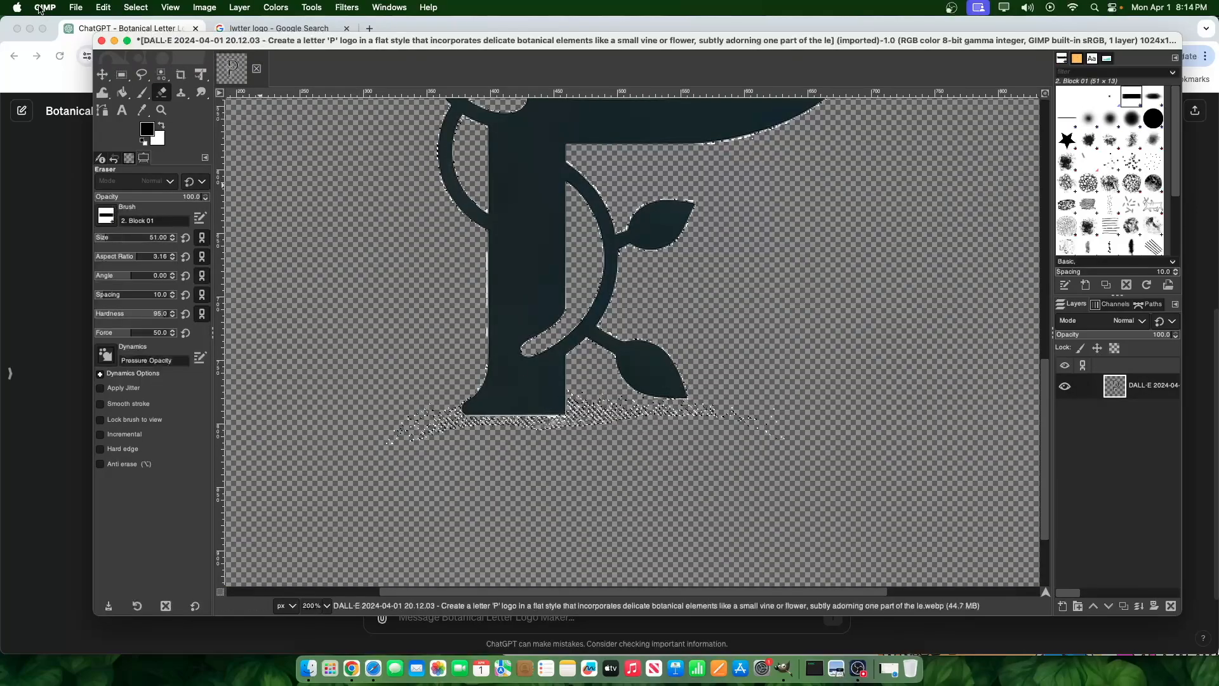
left_click(135, 7)
left_click(145, 41)
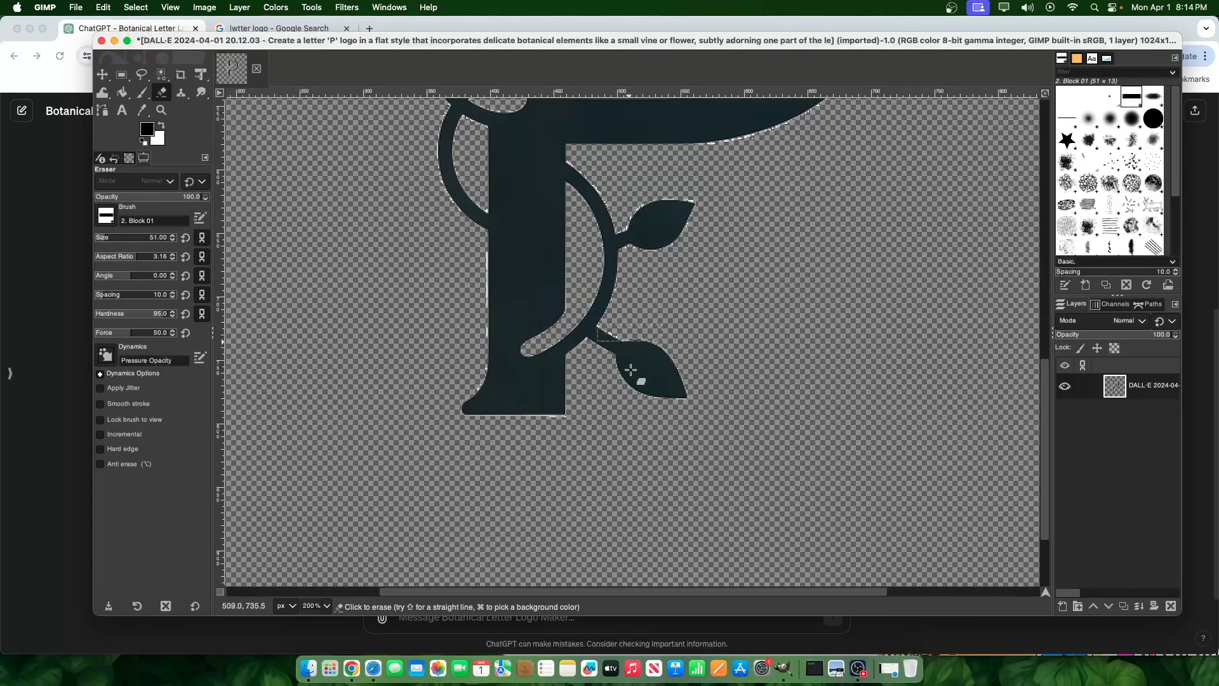
scroll(631, 373, "up", 7)
scroll(678, 242, "up", 6)
scroll(567, 443, "down", 7)
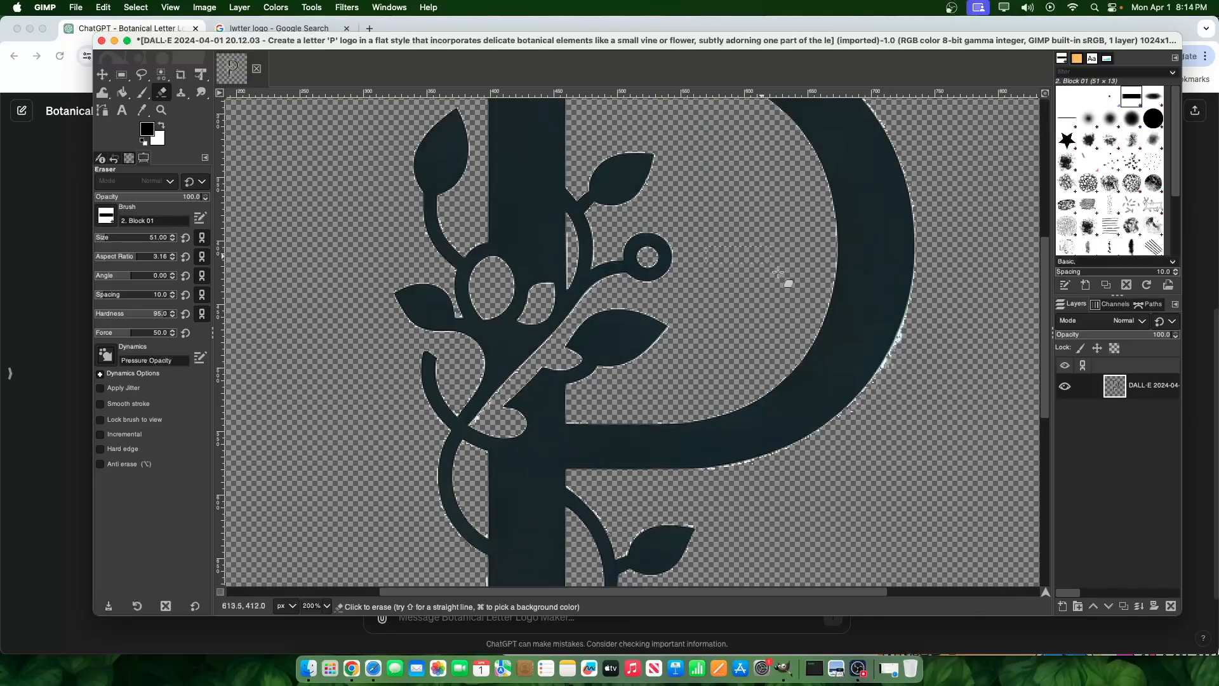
left_click(327, 607)
left_click(313, 568)
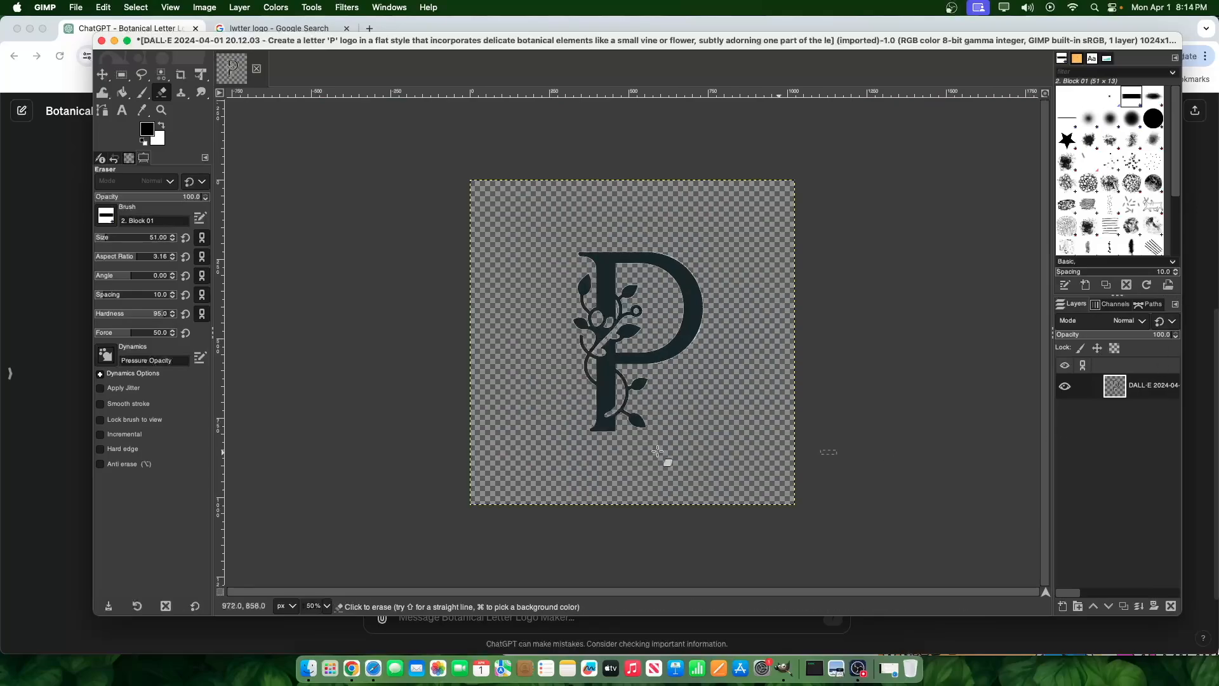
- Switch to the YELLOW STONE design in Canva, nudge the P logo image on page 1, and remove its background with BG Remover
left_click(858, 669)
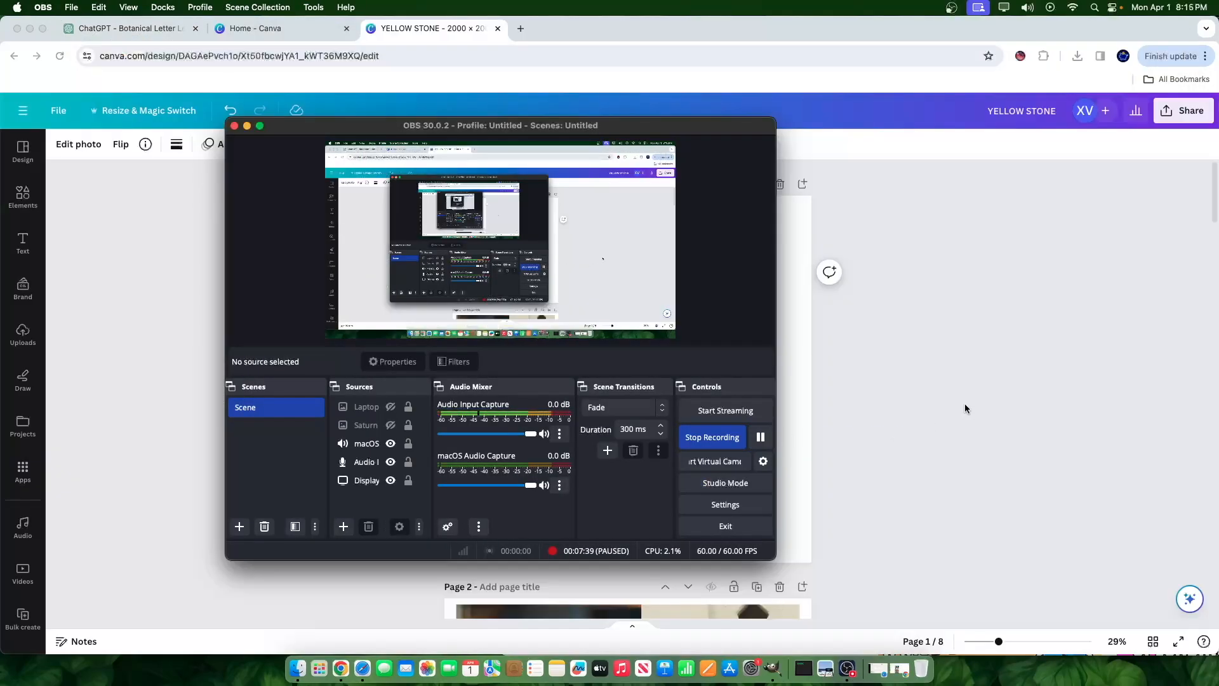
left_click(965, 408)
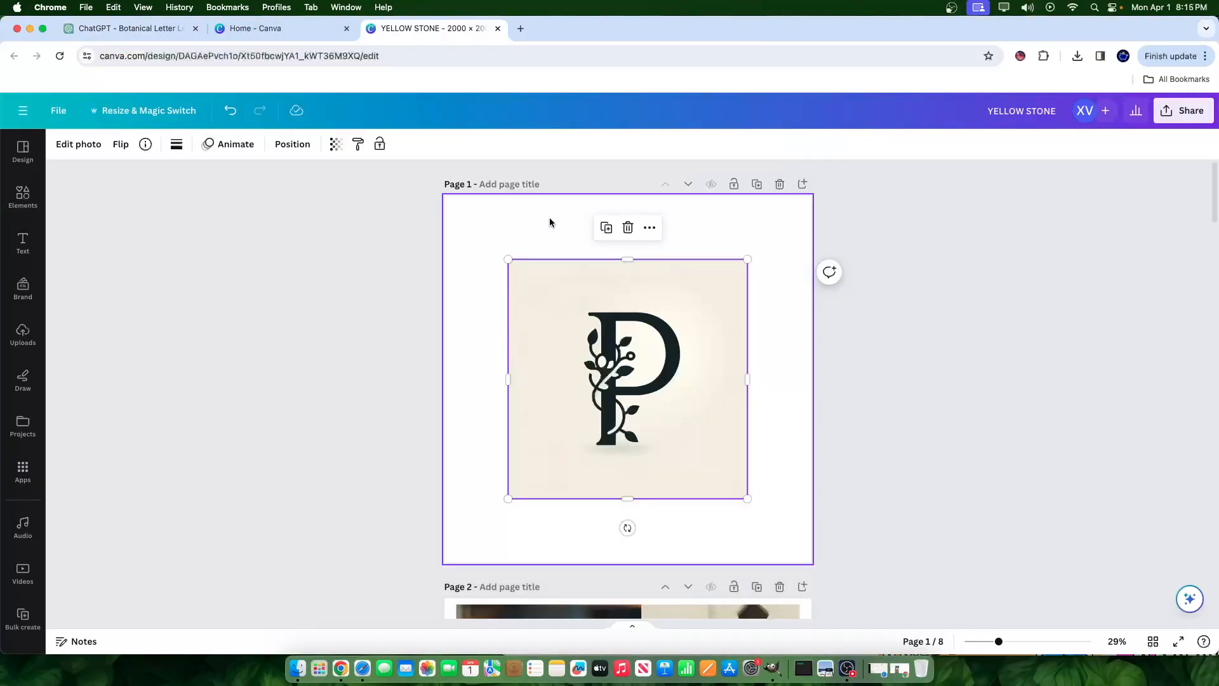
left_click_drag(999, 642, 1007, 641)
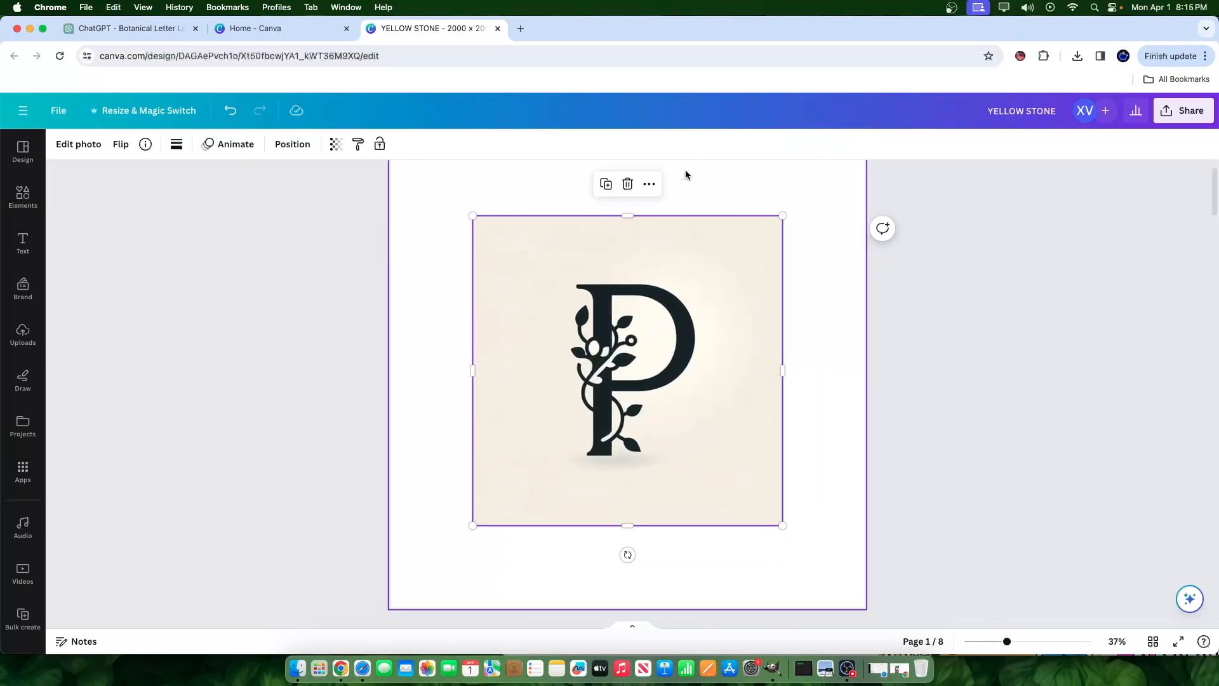
left_click(738, 171)
left_click(637, 272)
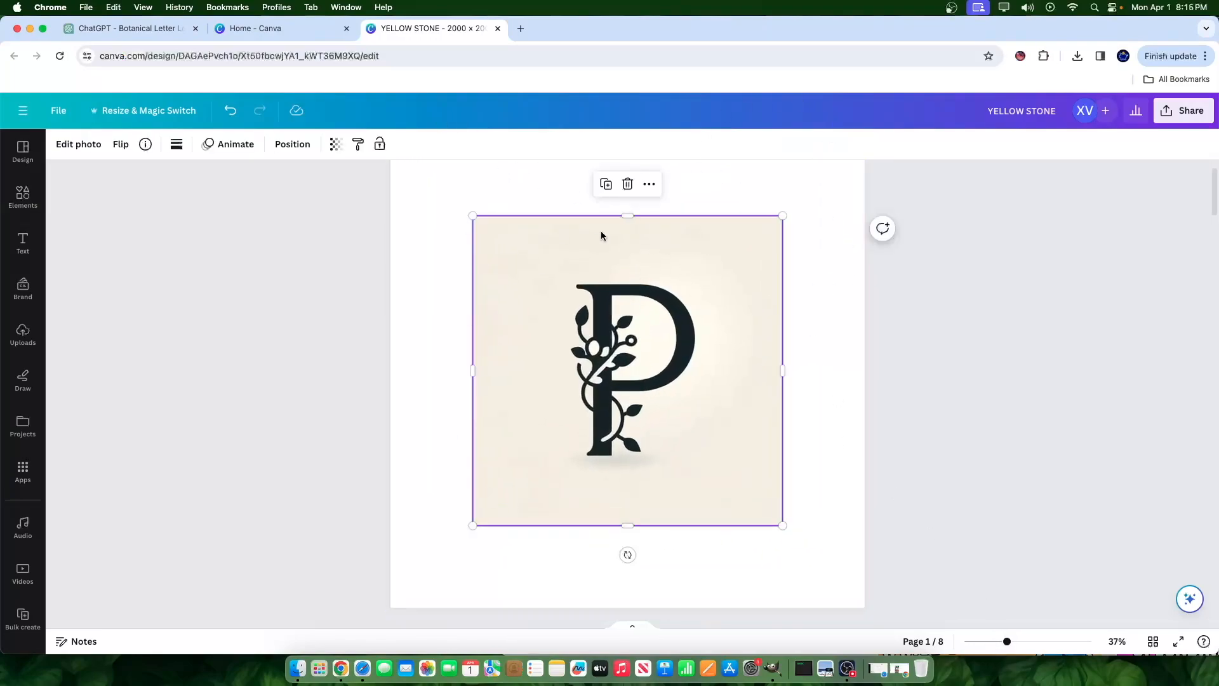
left_click_drag(734, 267, 748, 242)
mouse_move(727, 321)
left_mouse_down()
mouse_move(797, 370)
mouse_move(754, 324)
mouse_move(731, 322)
left_mouse_up()
left_click(74, 146)
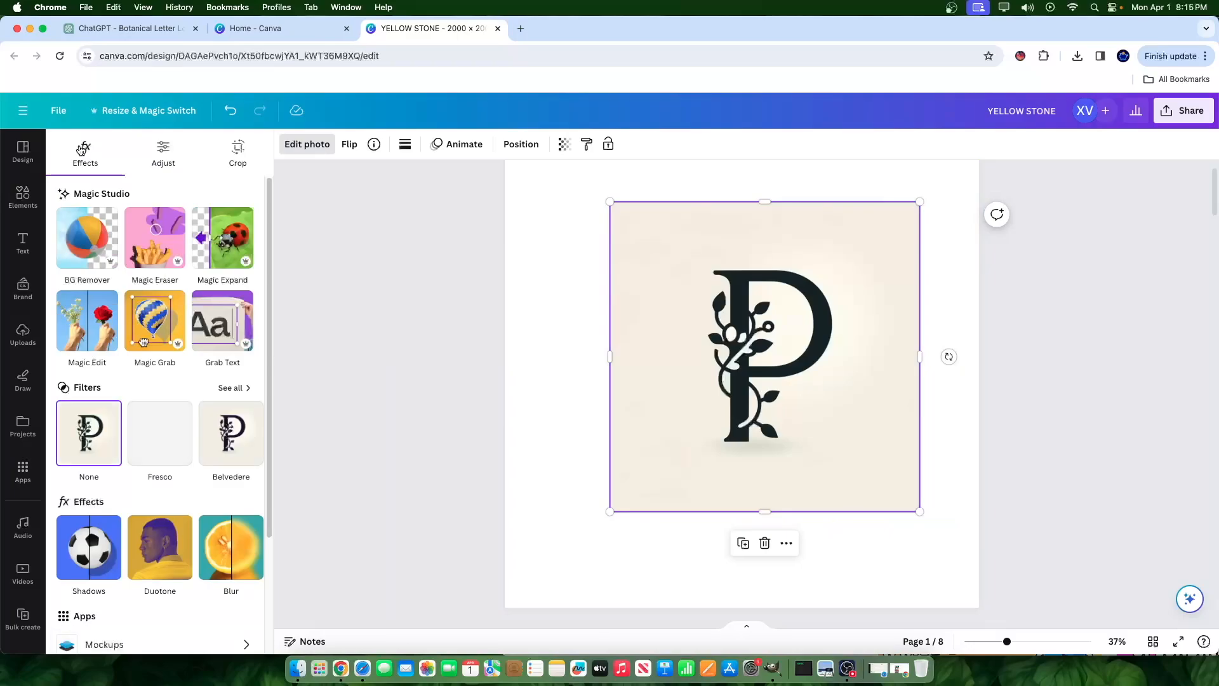
left_click(103, 243)
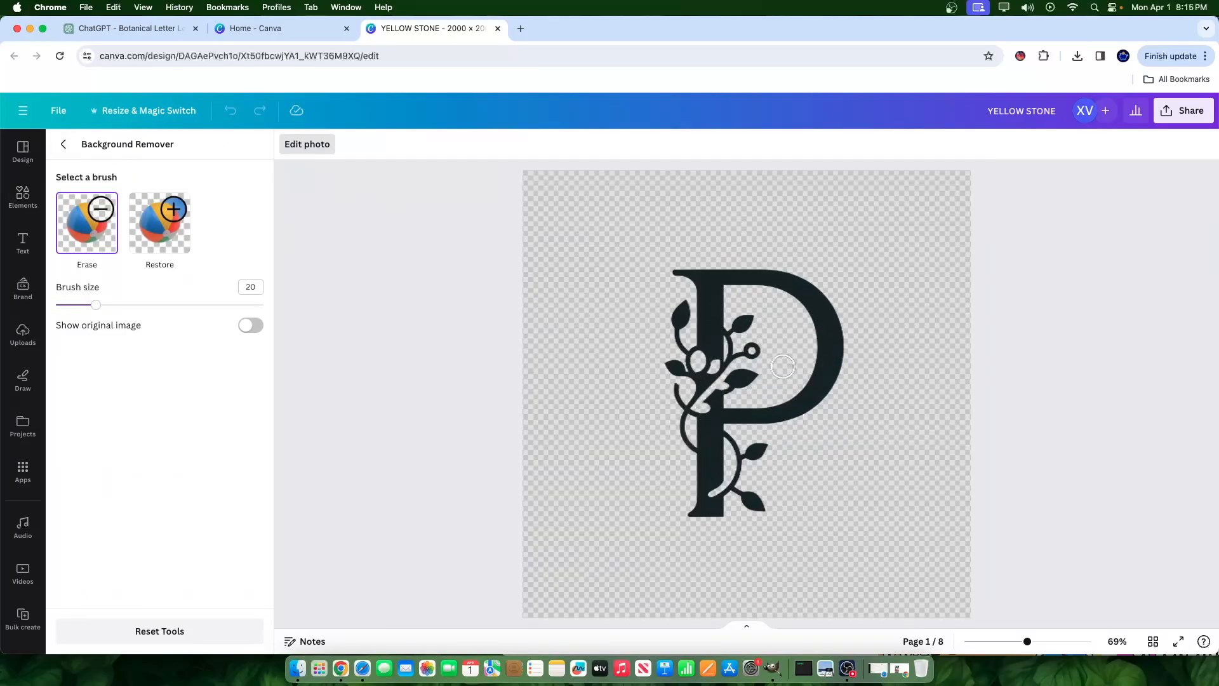
- Switch to GIMP and quit it, discarding the unsaved changes, and leave the Background Remover back in Canva
left_click(773, 668)
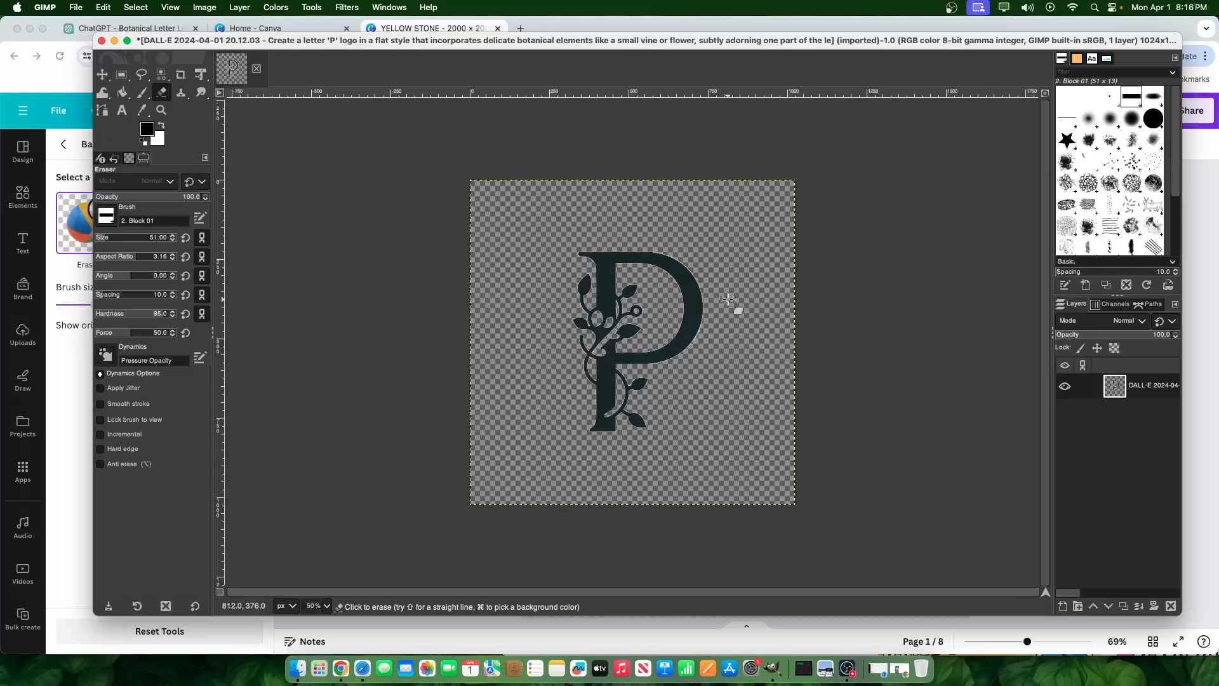
left_click(102, 40)
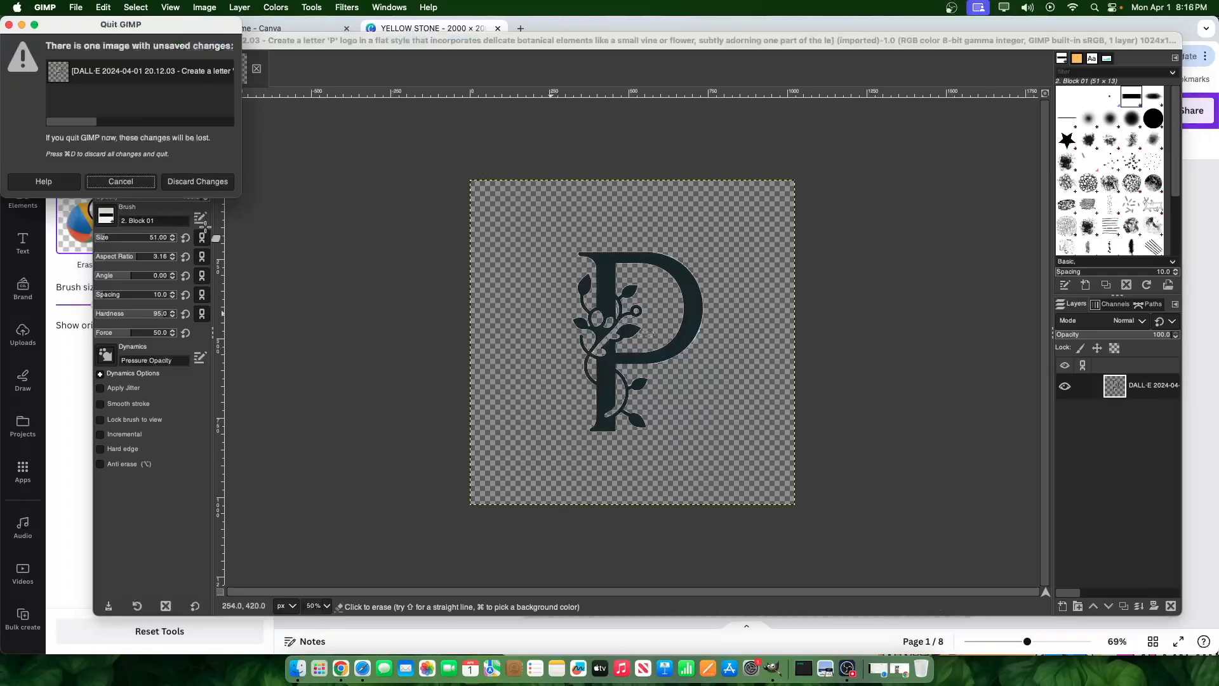
left_click(197, 182)
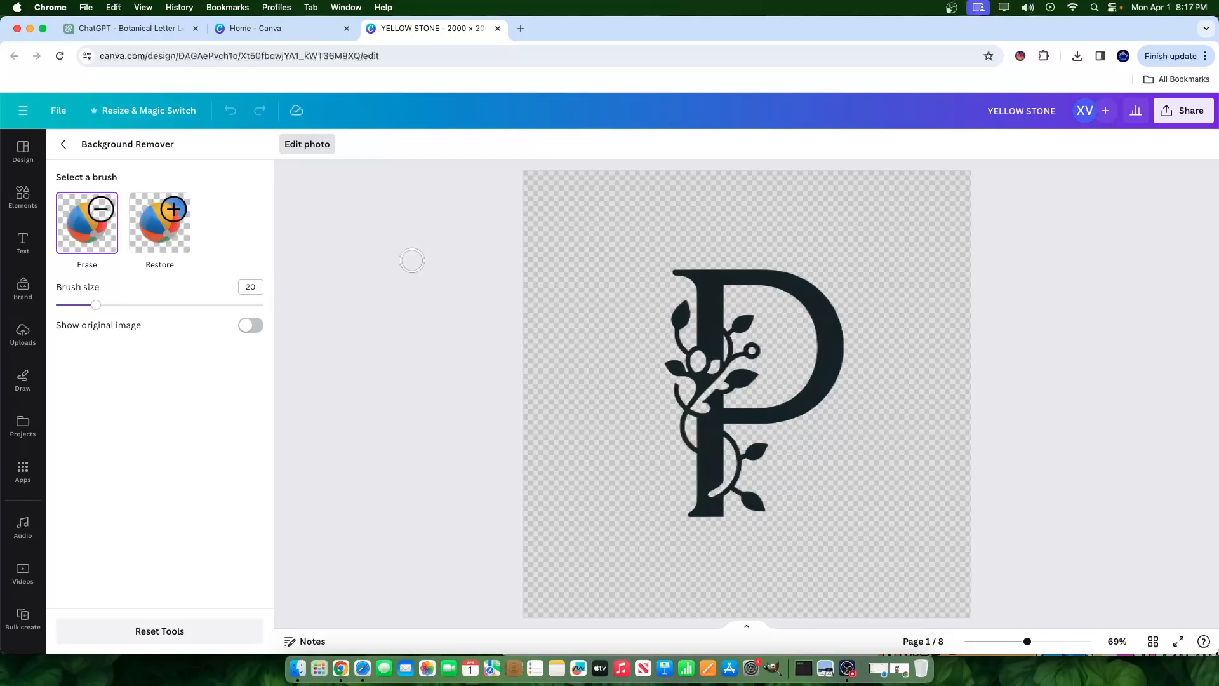
left_click(71, 156)
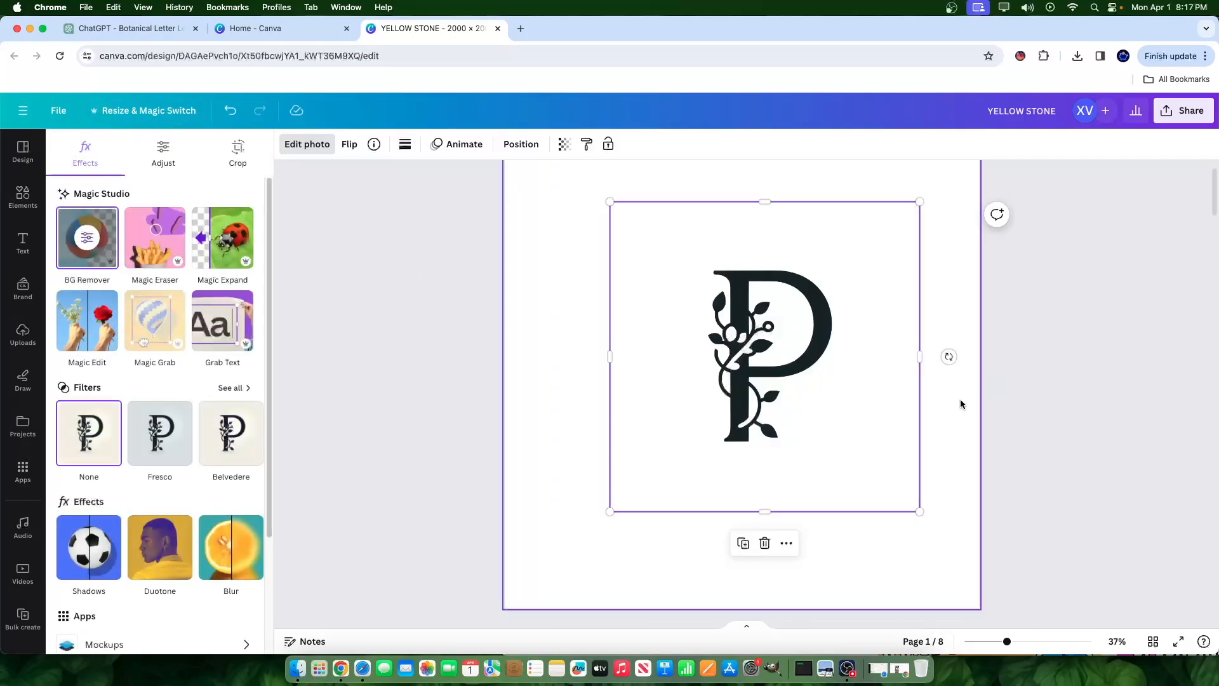
- Try black, green, white and several gray background colors on page 1 behind the transparent P logo
left_click(937, 440)
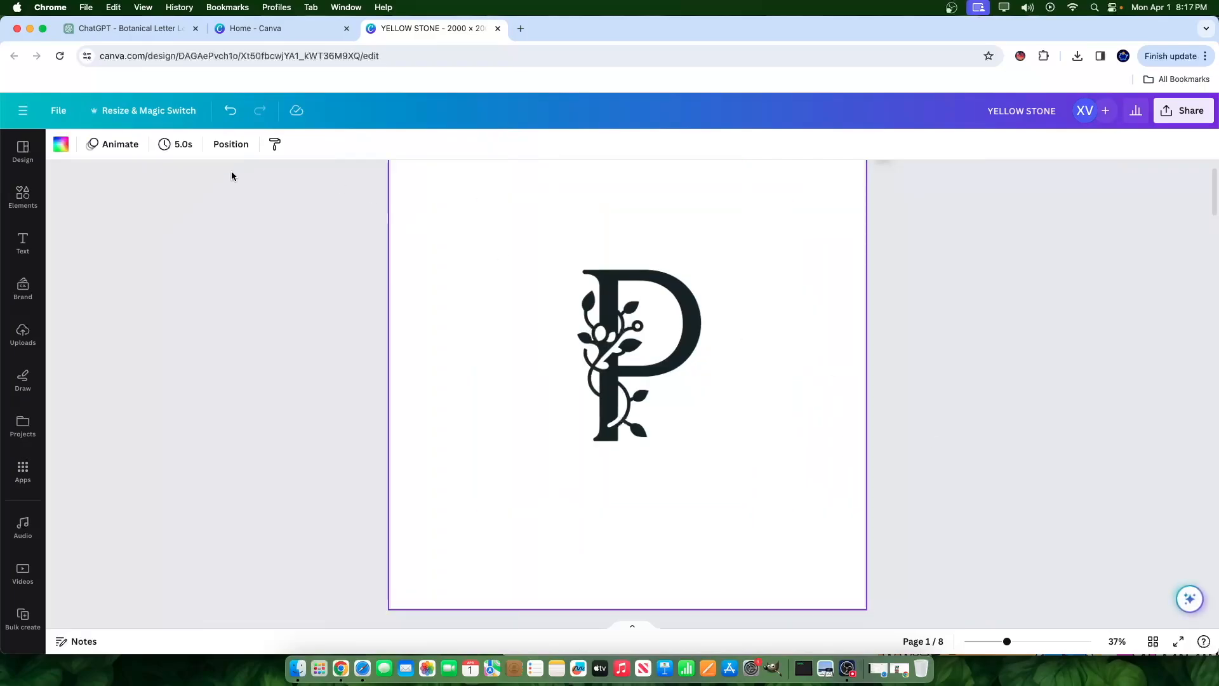
left_click(62, 141)
left_click(105, 223)
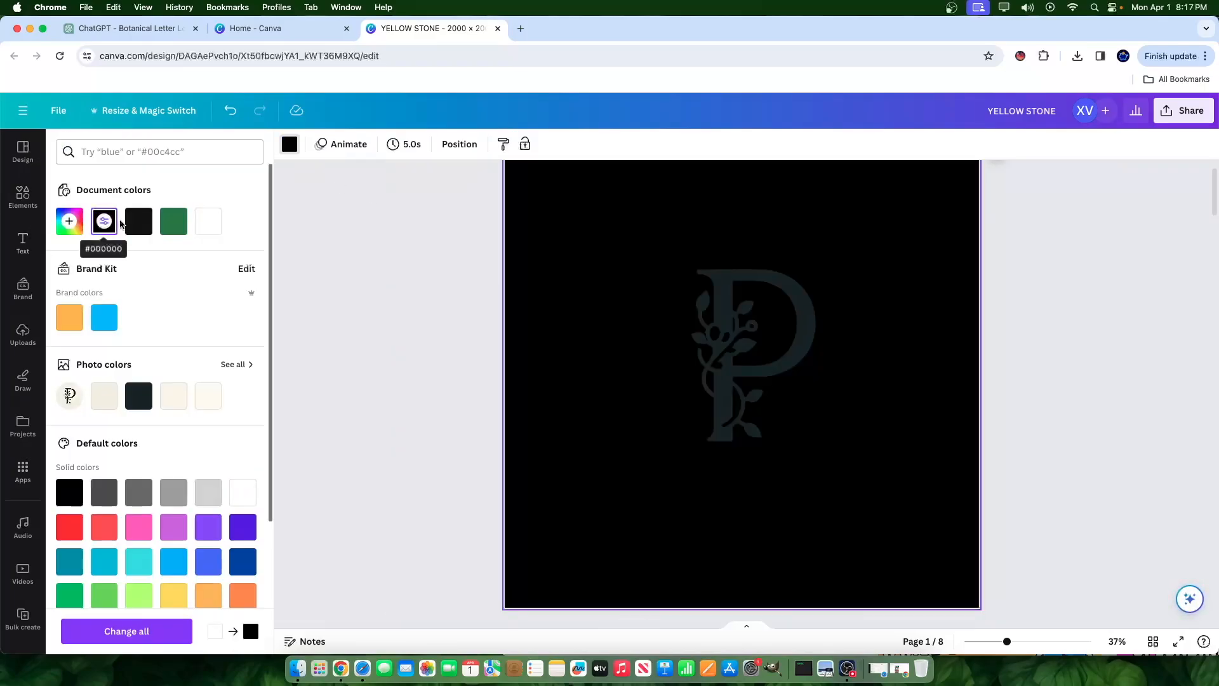
left_click(185, 229)
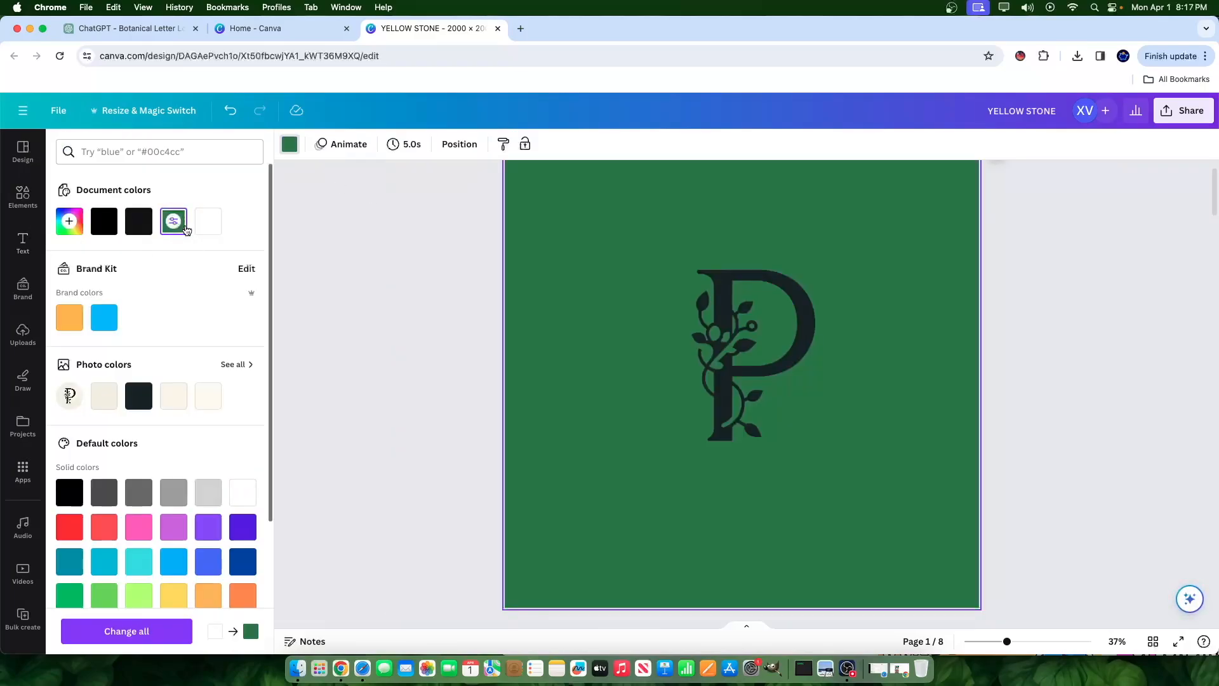
left_click(242, 492)
left_click(209, 493)
left_click(138, 493)
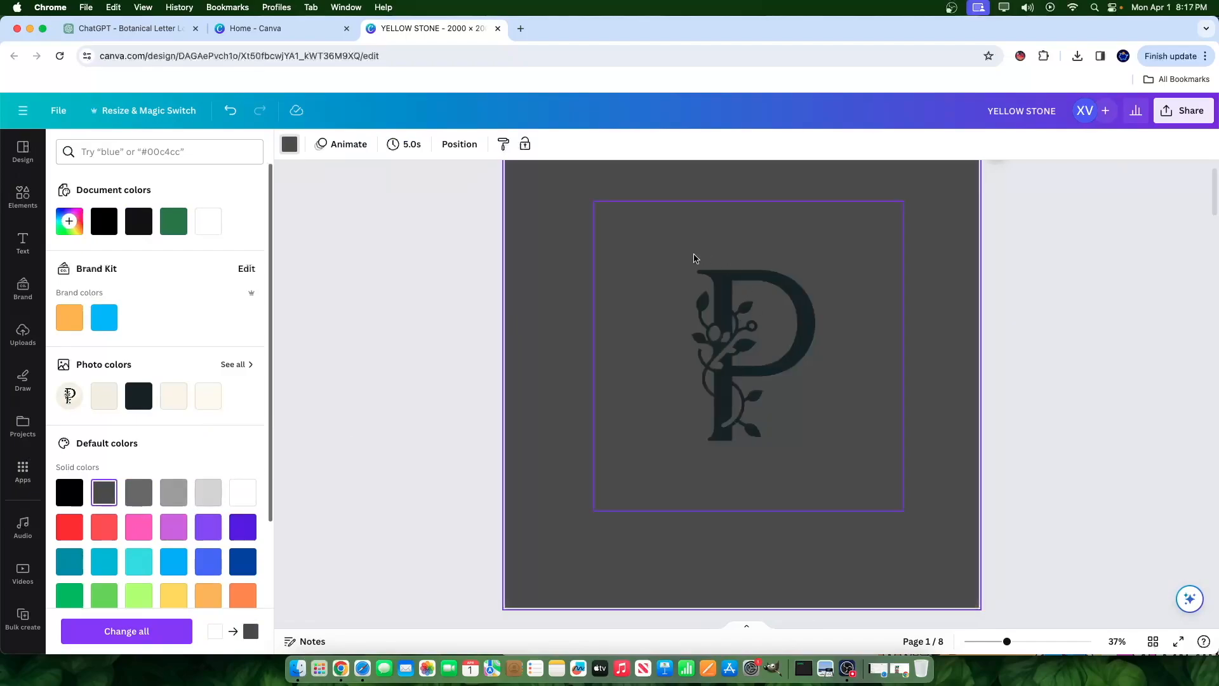
- Enlarge the P logo, move it into the upper middle of page 1, and delete the gray page background
left_click(819, 404)
left_click_drag(483, 505, 372, 612)
left_click_drag(620, 490, 681, 385)
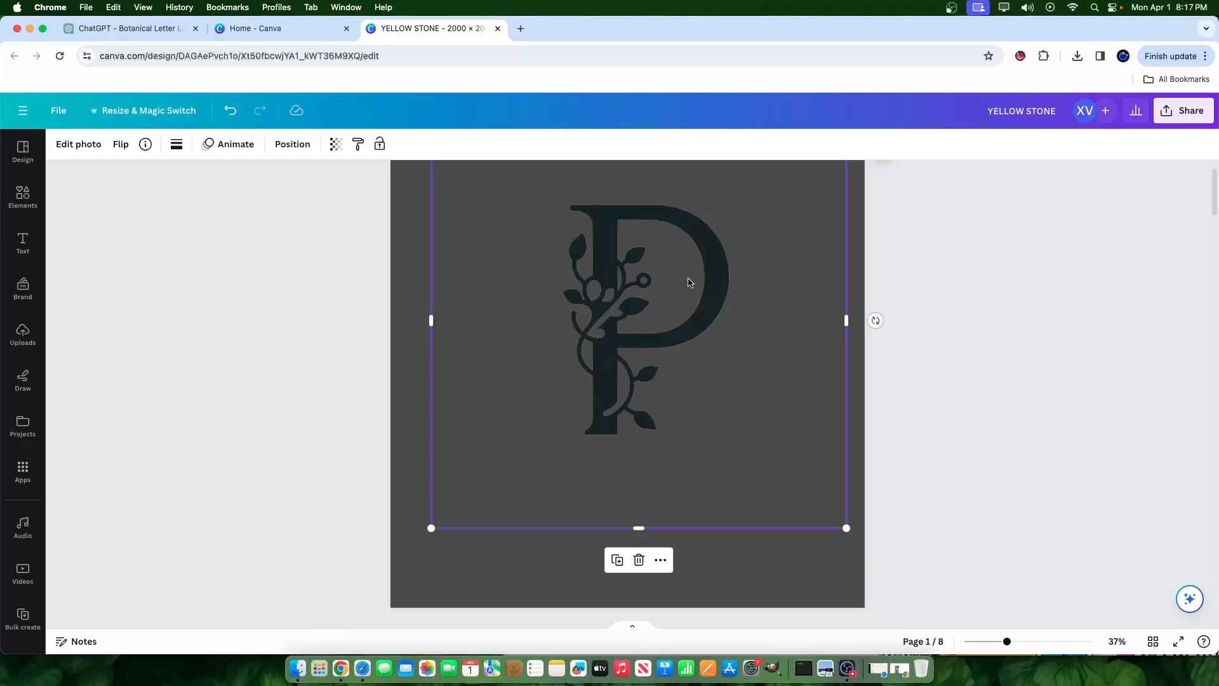
left_click(859, 464)
key("Delete")
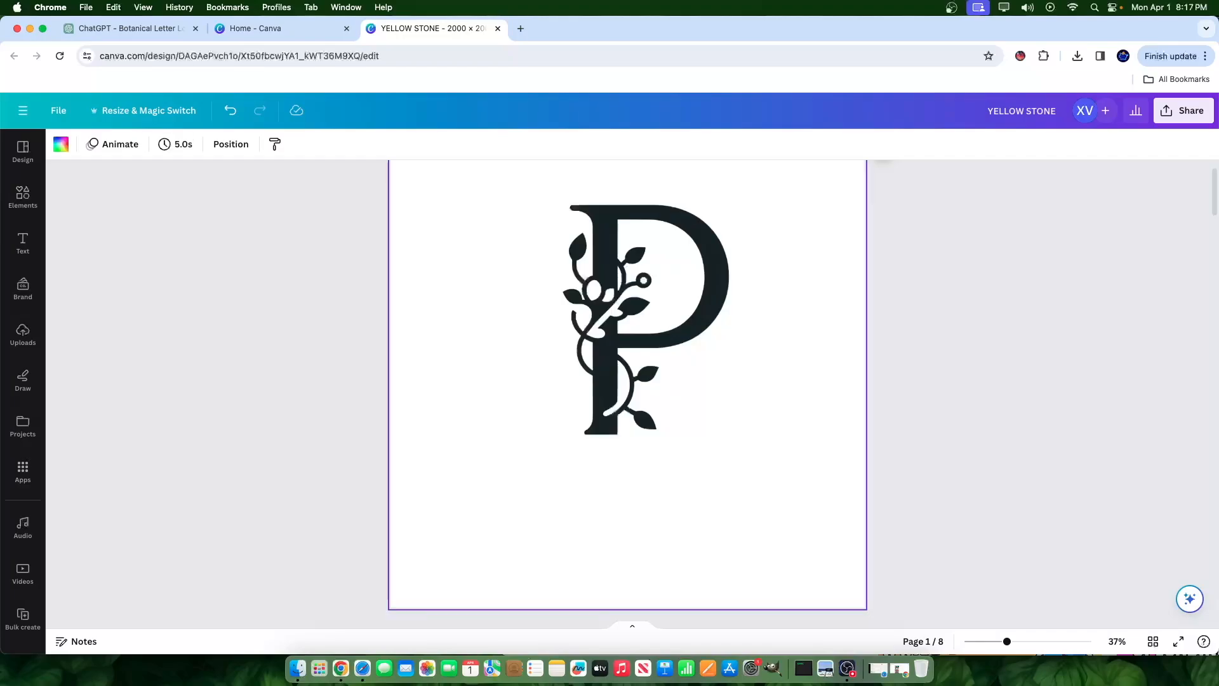
- Open a new incognito browser window and go to fiverr.com
left_click(1205, 56)
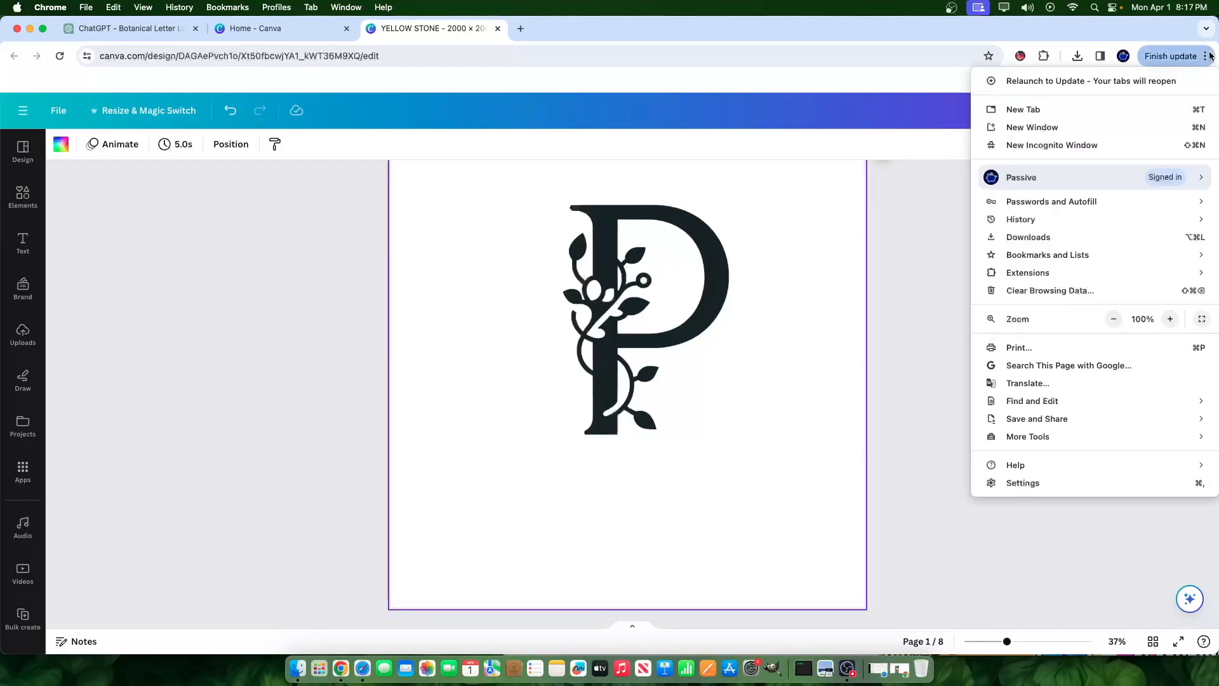
left_click(1052, 145)
type("fiverr.com")
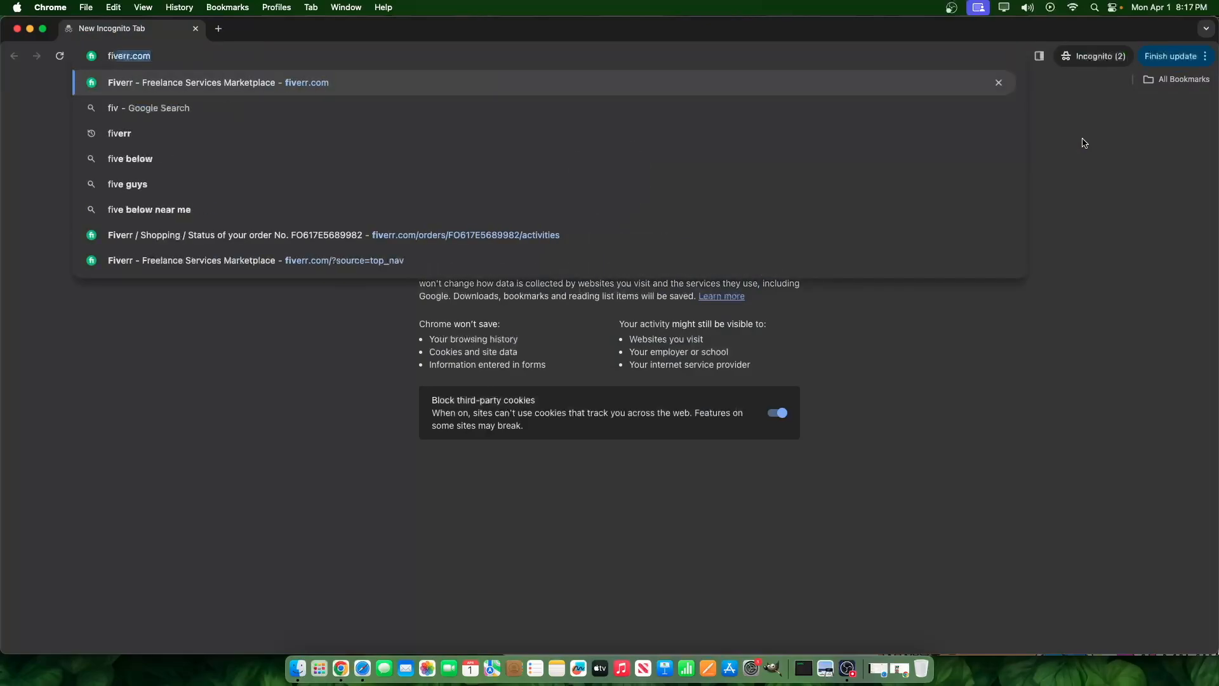
key("Return")
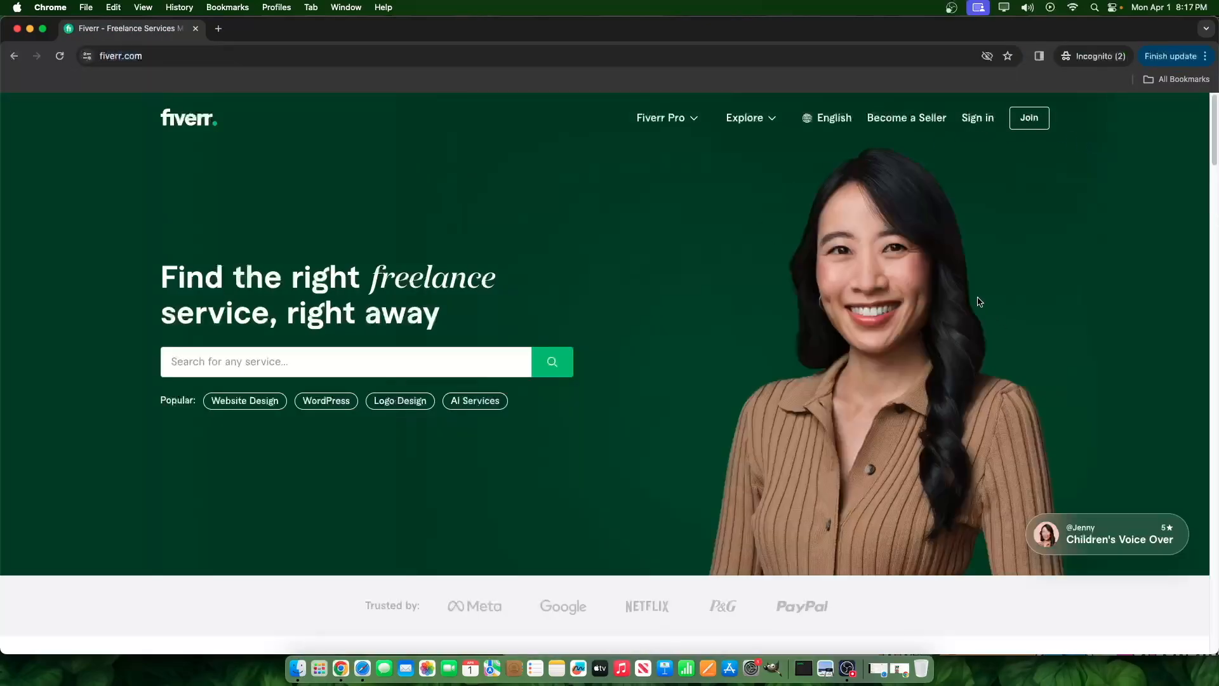
- Search Fiverr for "letter logo" and dismiss the account sign-up prompt
left_click(415, 371)
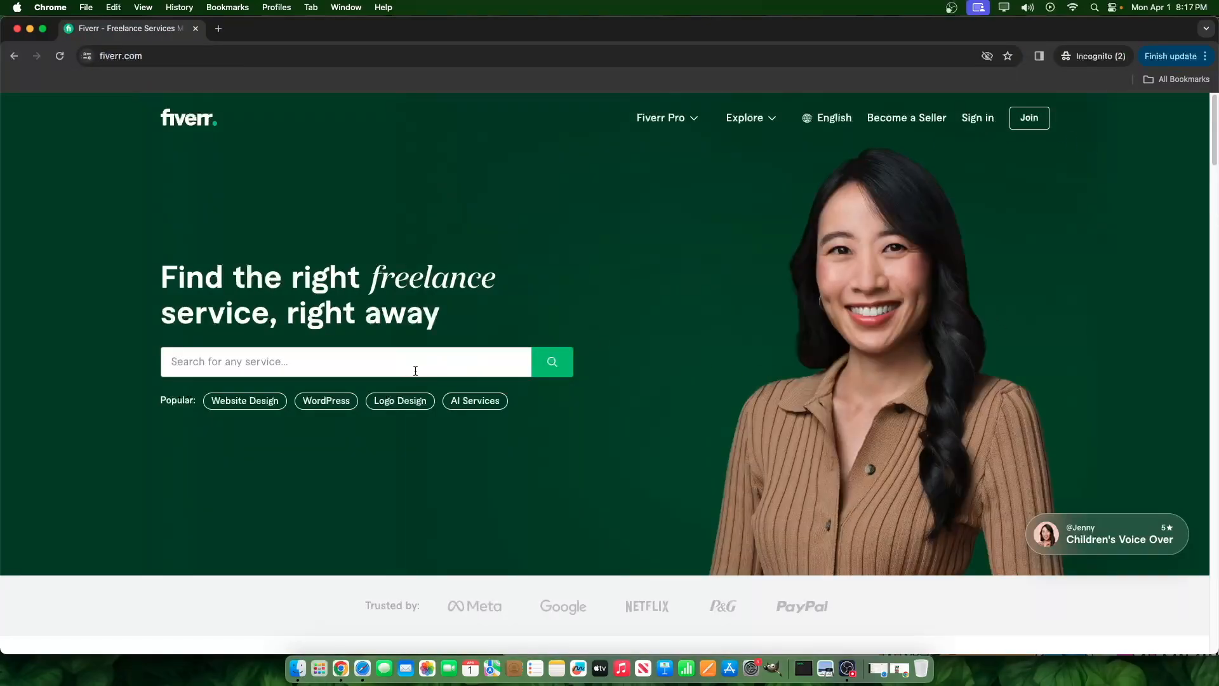
type("letter logo")
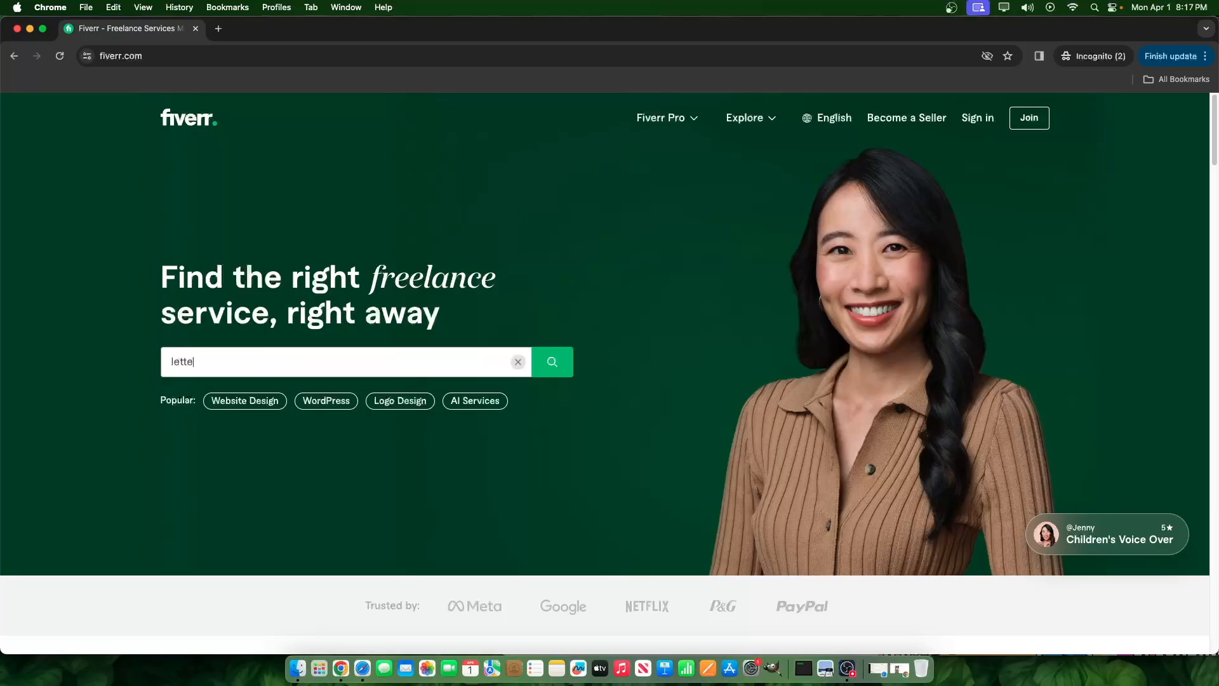
key("Return")
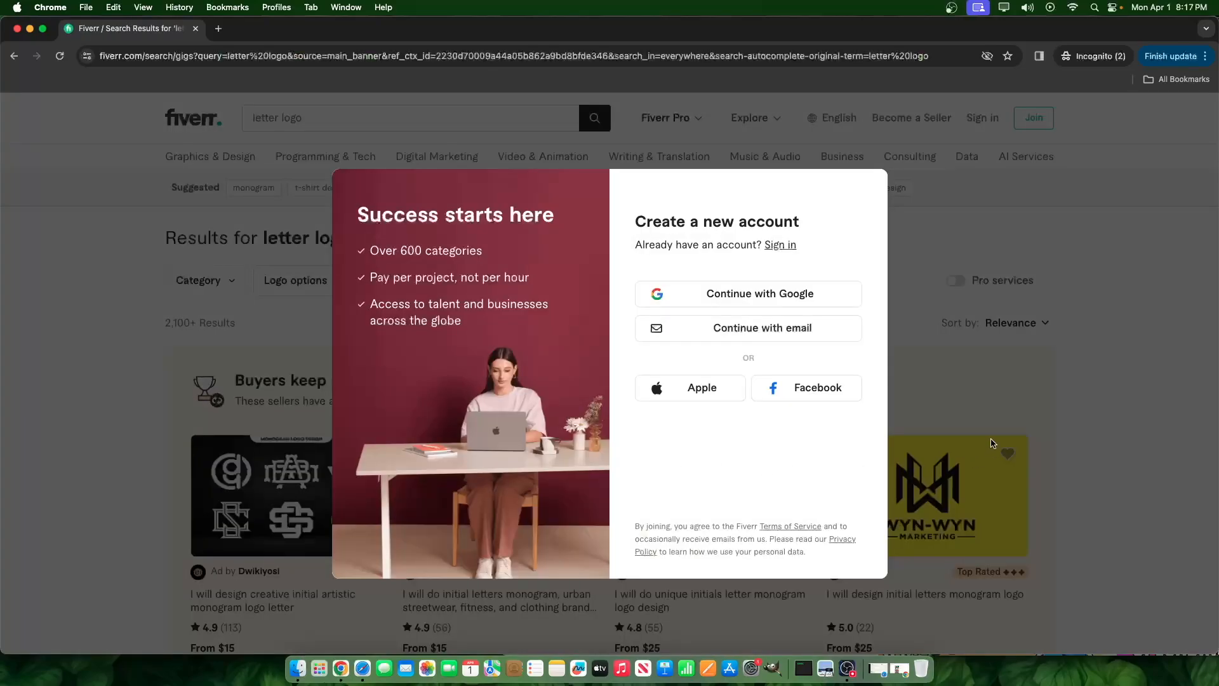
left_click(1007, 418)
- Browse the letter logo gigs and examine their designs, seller ratings, review counts and starting prices
scroll(1007, 420, "down", 10)
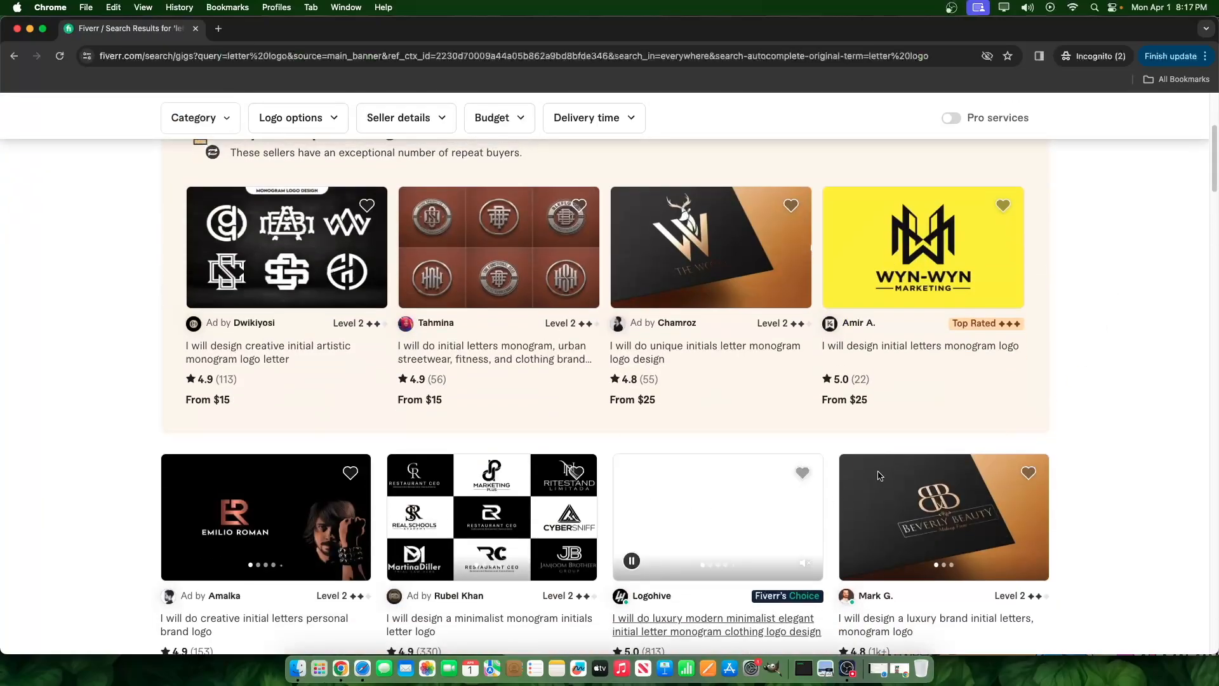
scroll(660, 448, "down", 5)
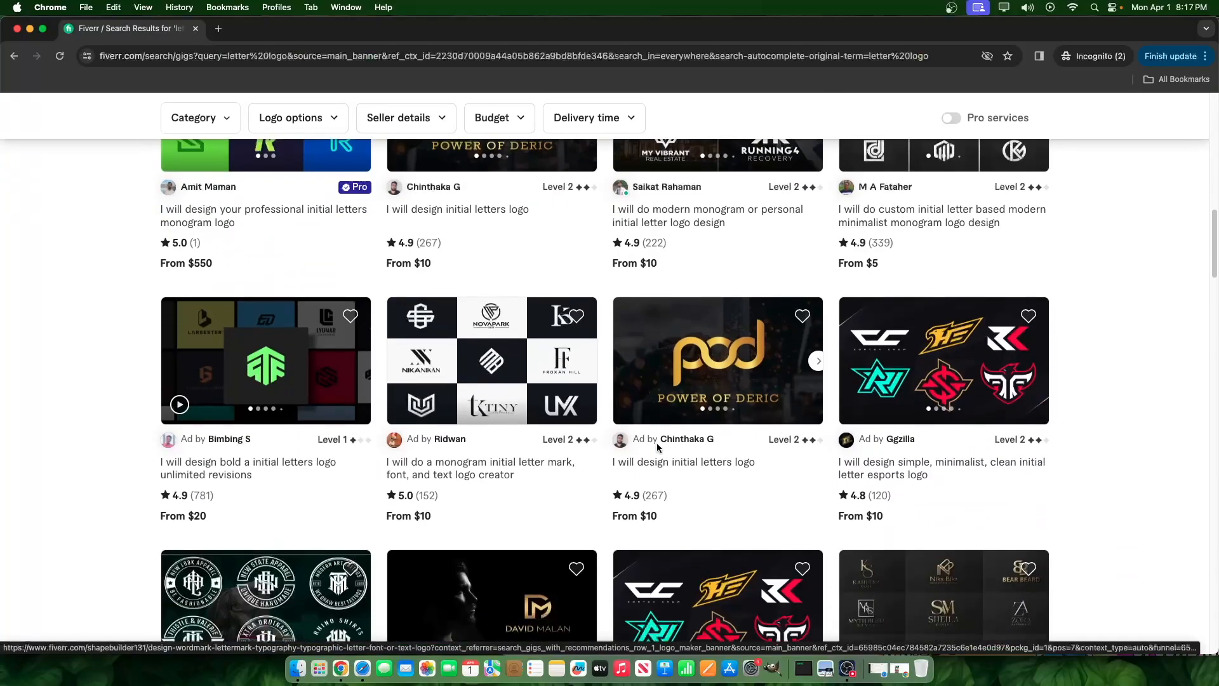
scroll(897, 467, "down", 9)
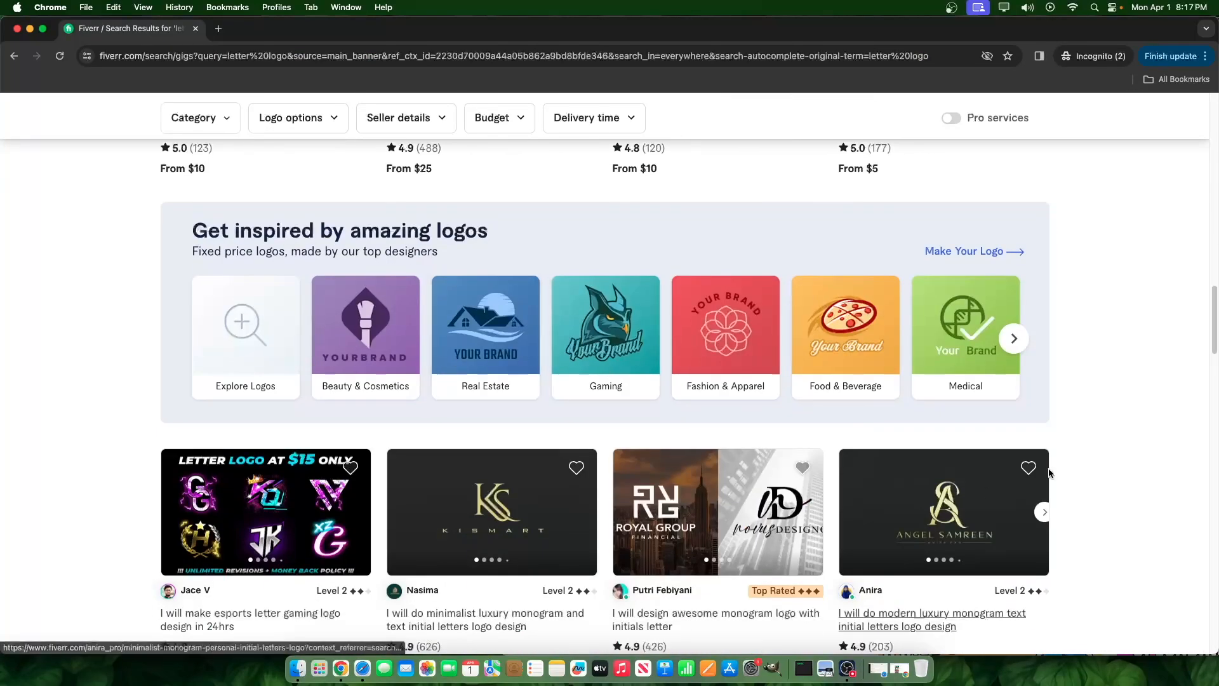
scroll(1040, 353, "up", 7)
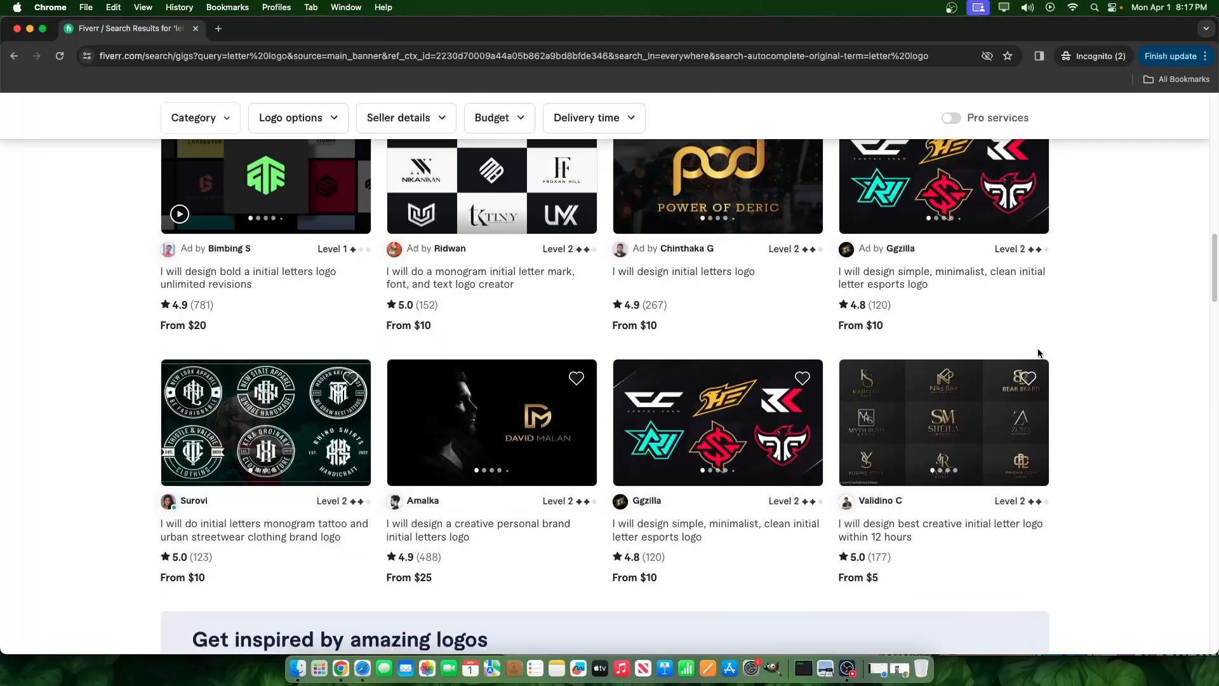
scroll(629, 446, "up", 4)
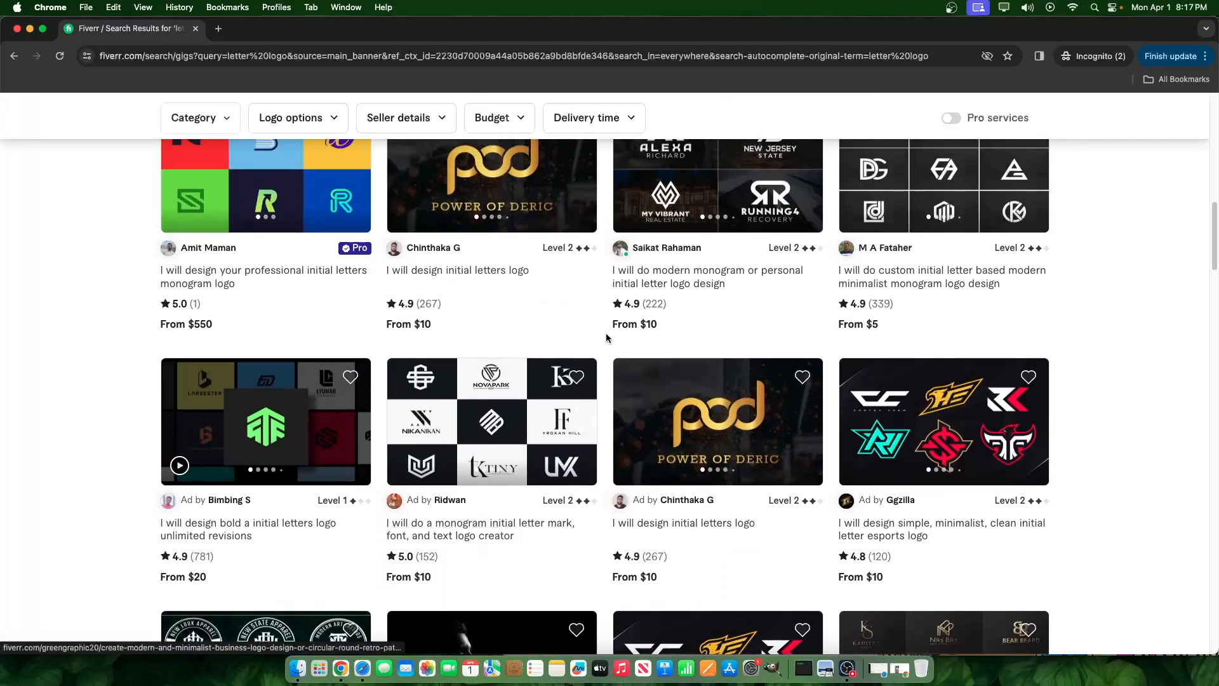
scroll(429, 339, "up", 10)
scroll(429, 340, "down", 20)
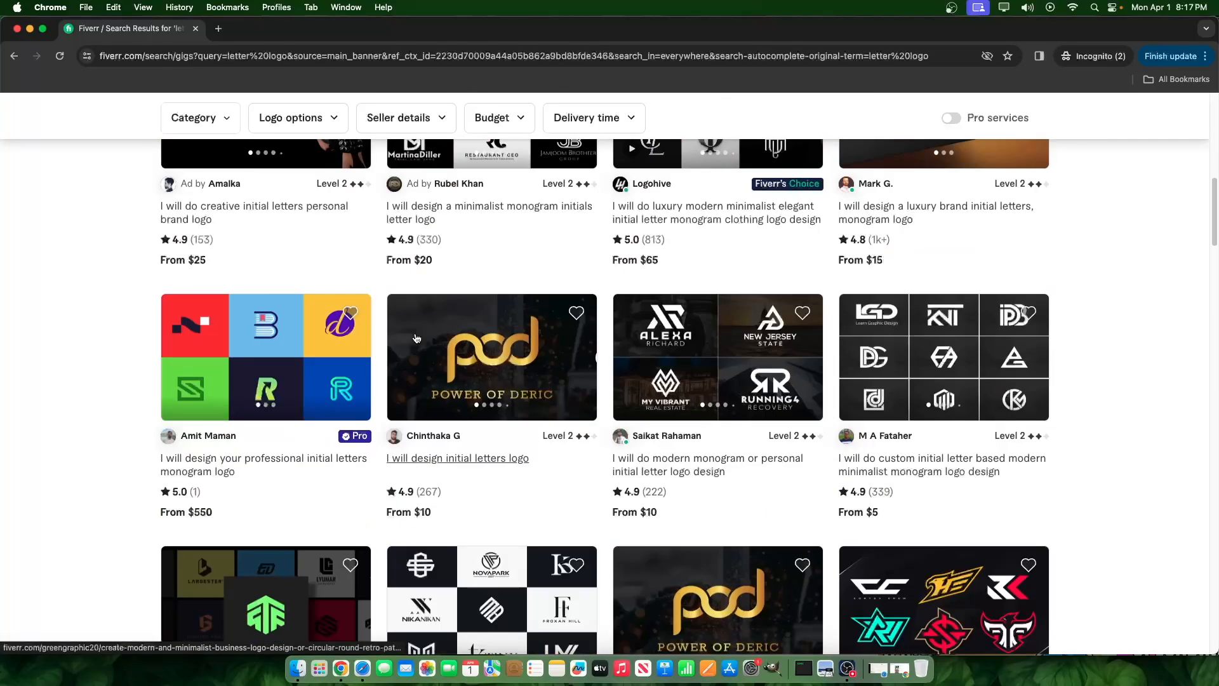
scroll(895, 374, "down", 14)
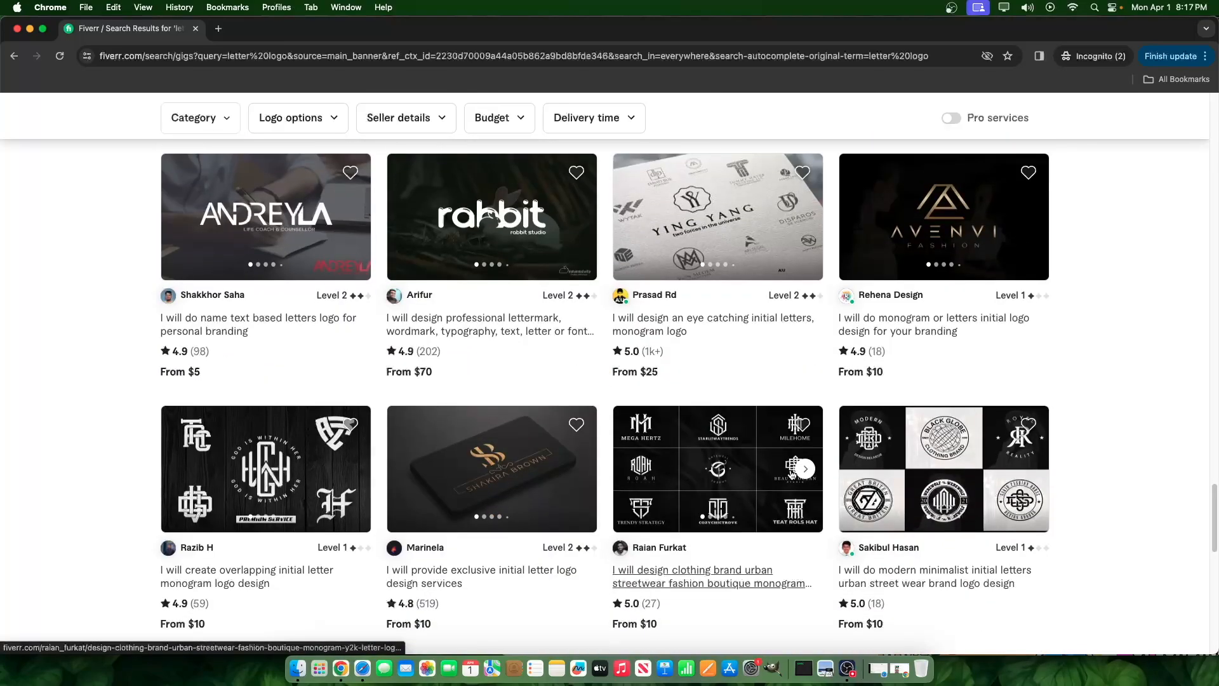
scroll(724, 311, "up", 4)
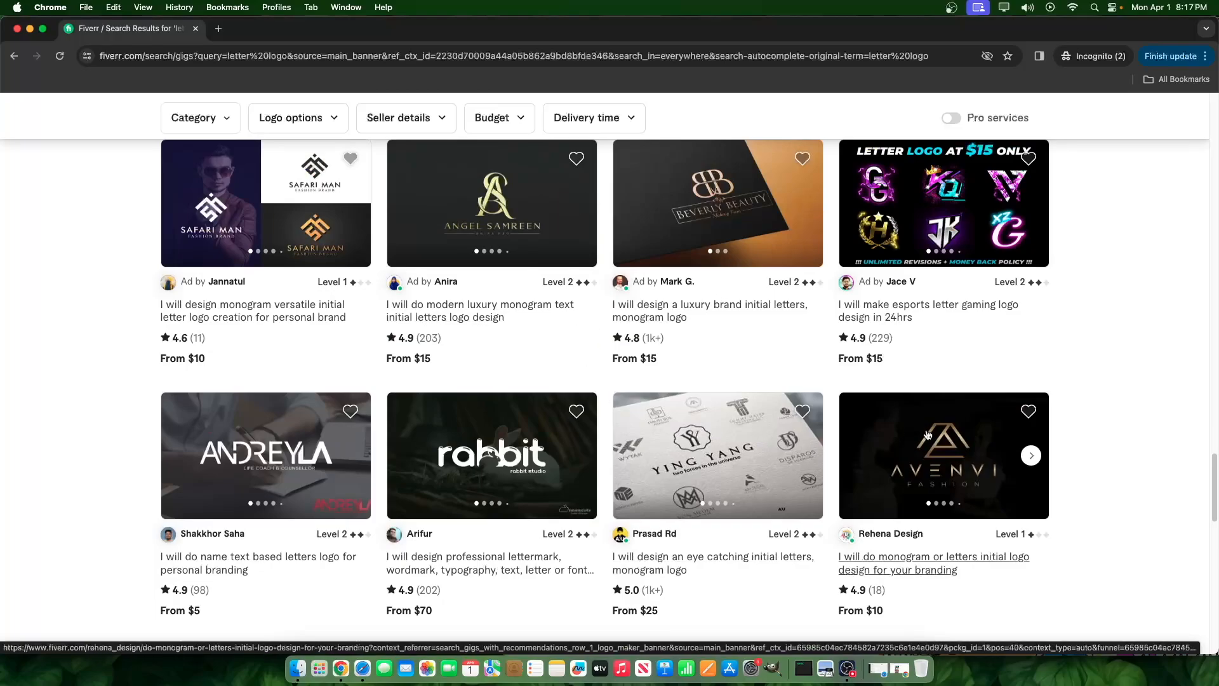
scroll(877, 408, "up", 9)
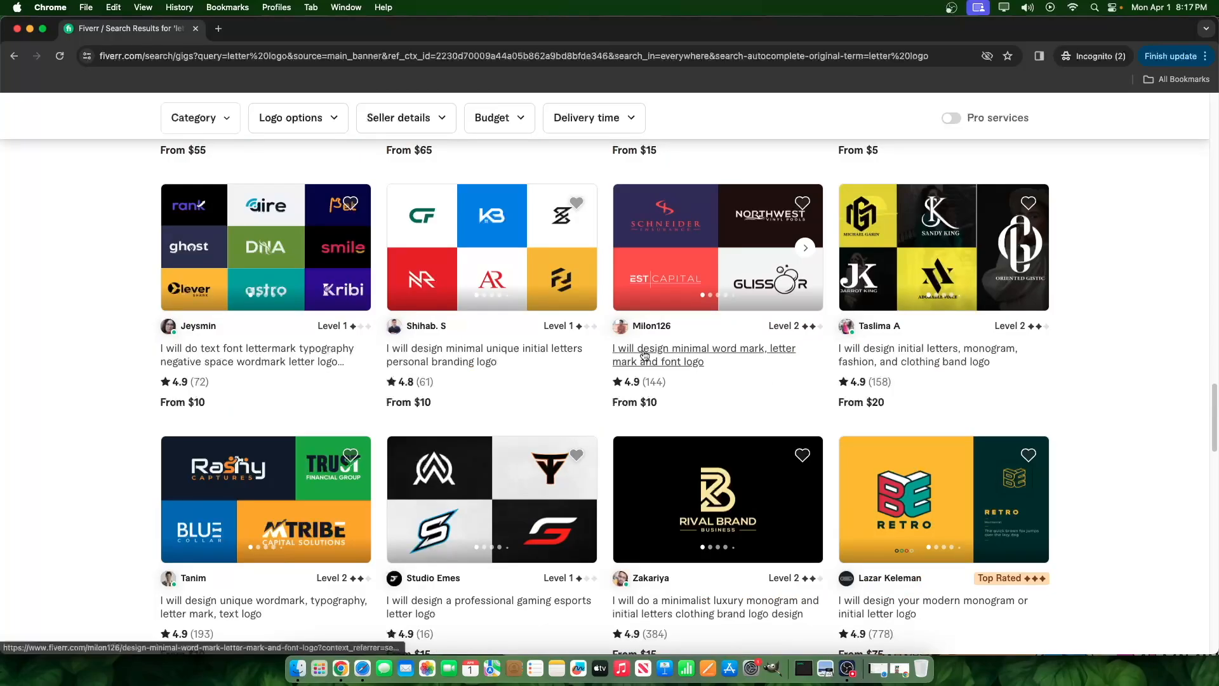
- Look through more letter logo gigs further down the Fiverr results and compare their designs, seller levels and starting prices
scroll(716, 395, "down", 15)
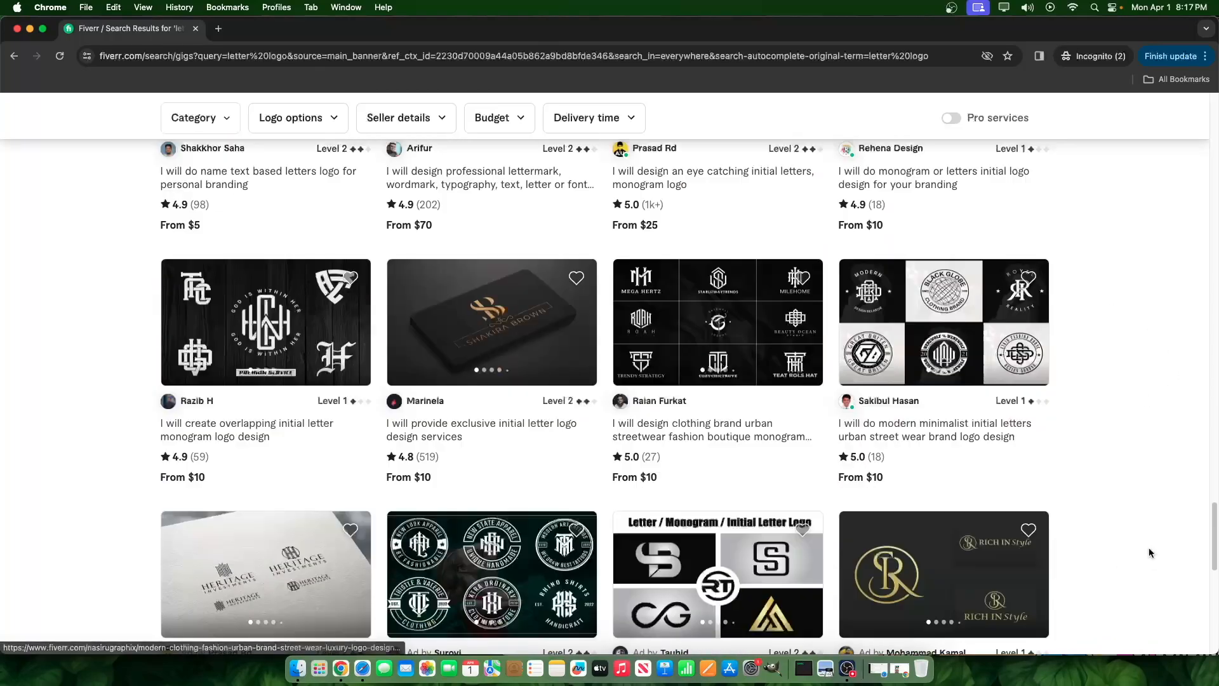
scroll(859, 483, "up", 12)
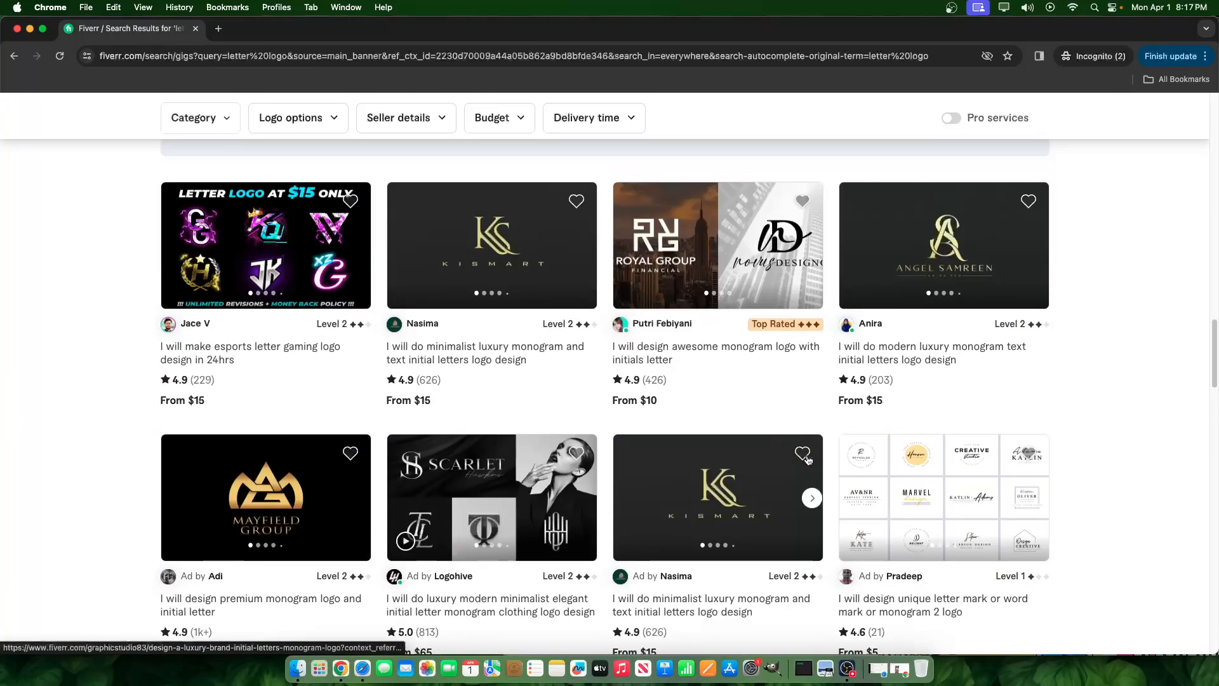
scroll(808, 460, "up", 2)
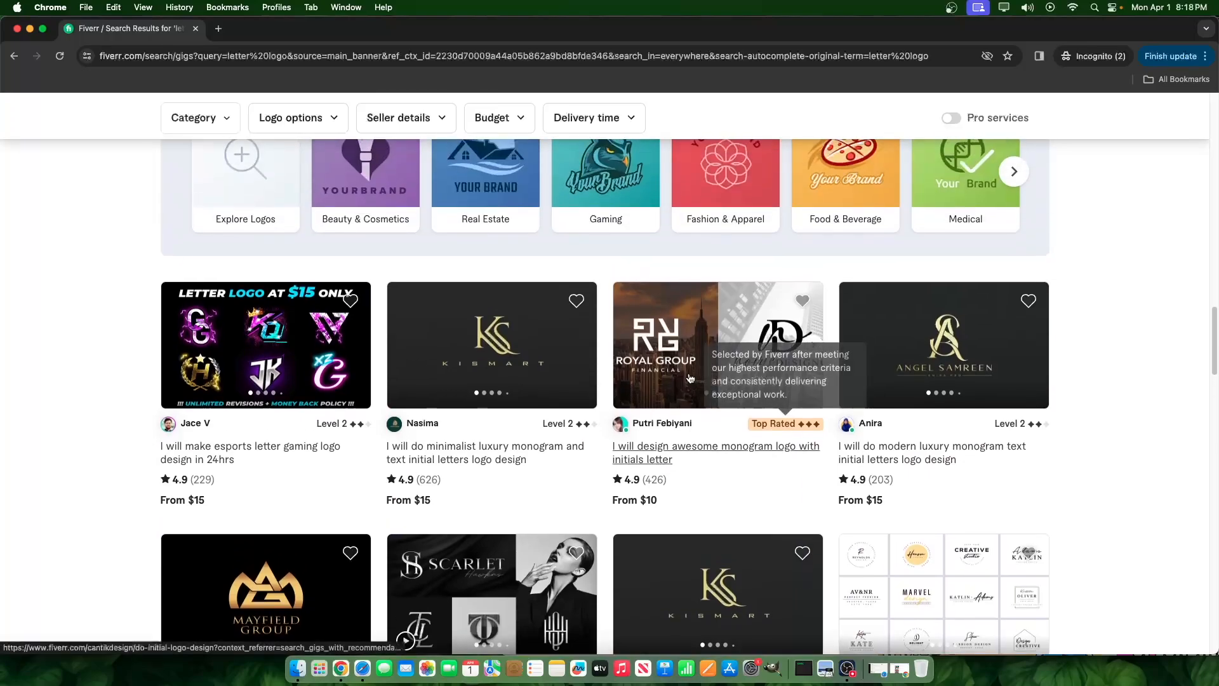
scroll(1017, 394, "up", 1)
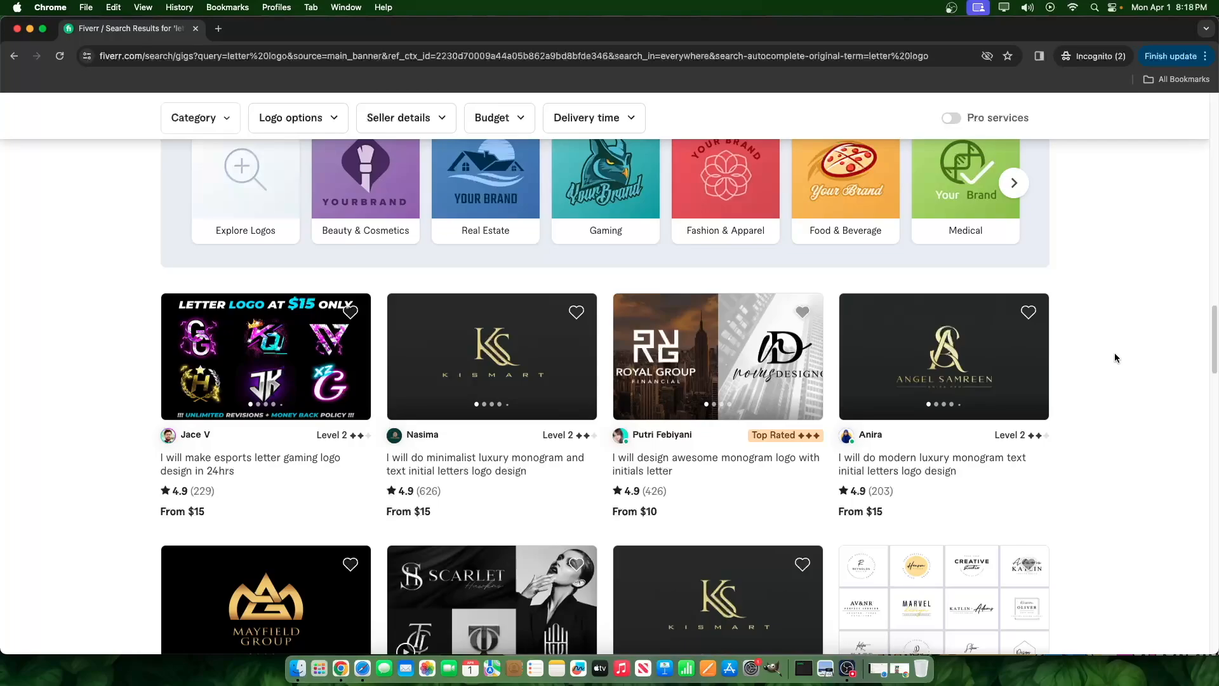
- Close the incognito Fiverr search results and return to the YELLOW STONE design with the P logo in Canva
left_click_drag(190, 30, 405, 30)
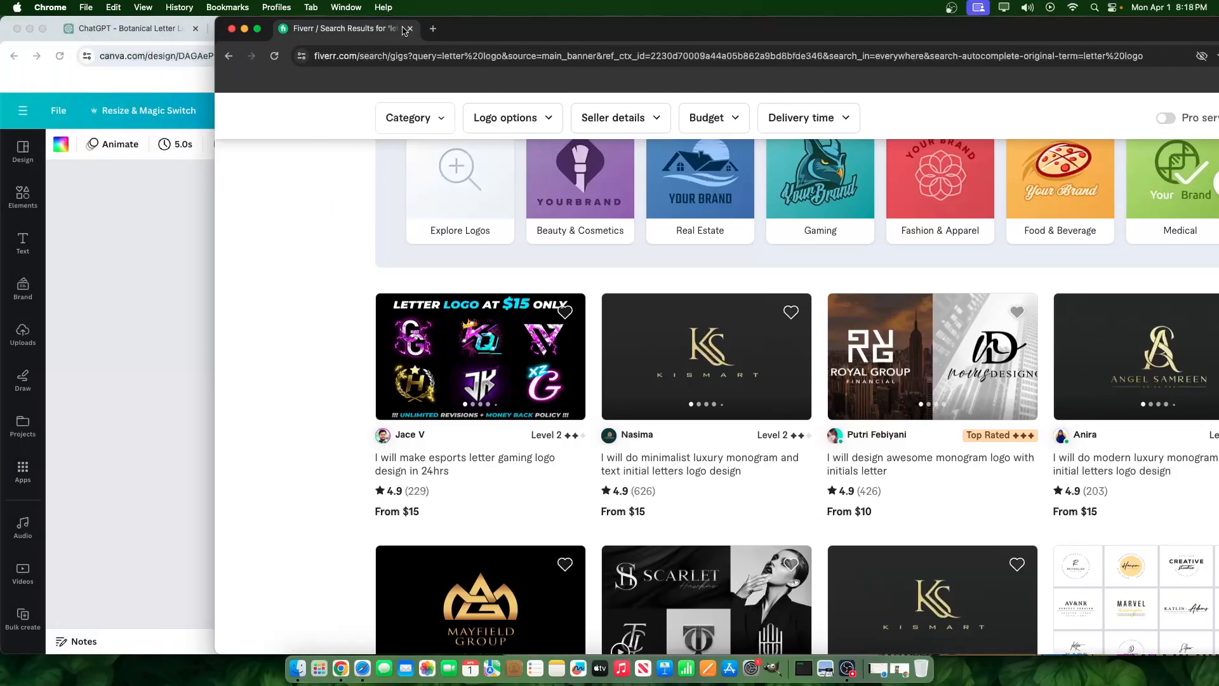
left_click(410, 28)
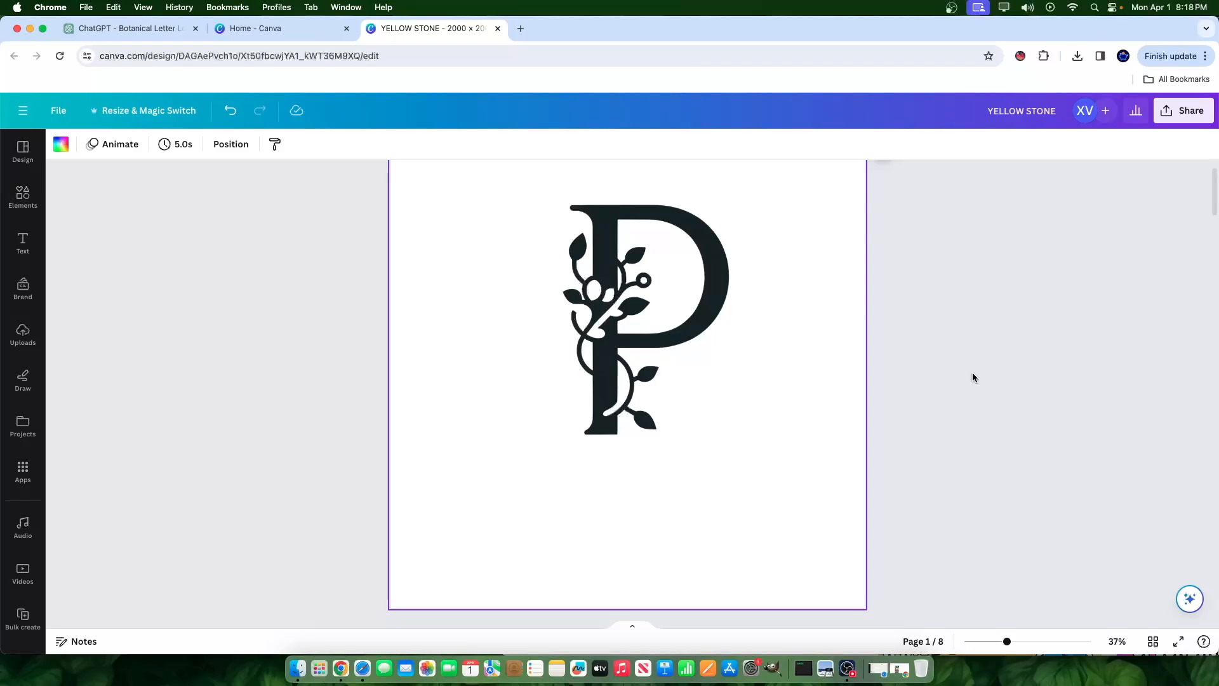
left_click(851, 679)
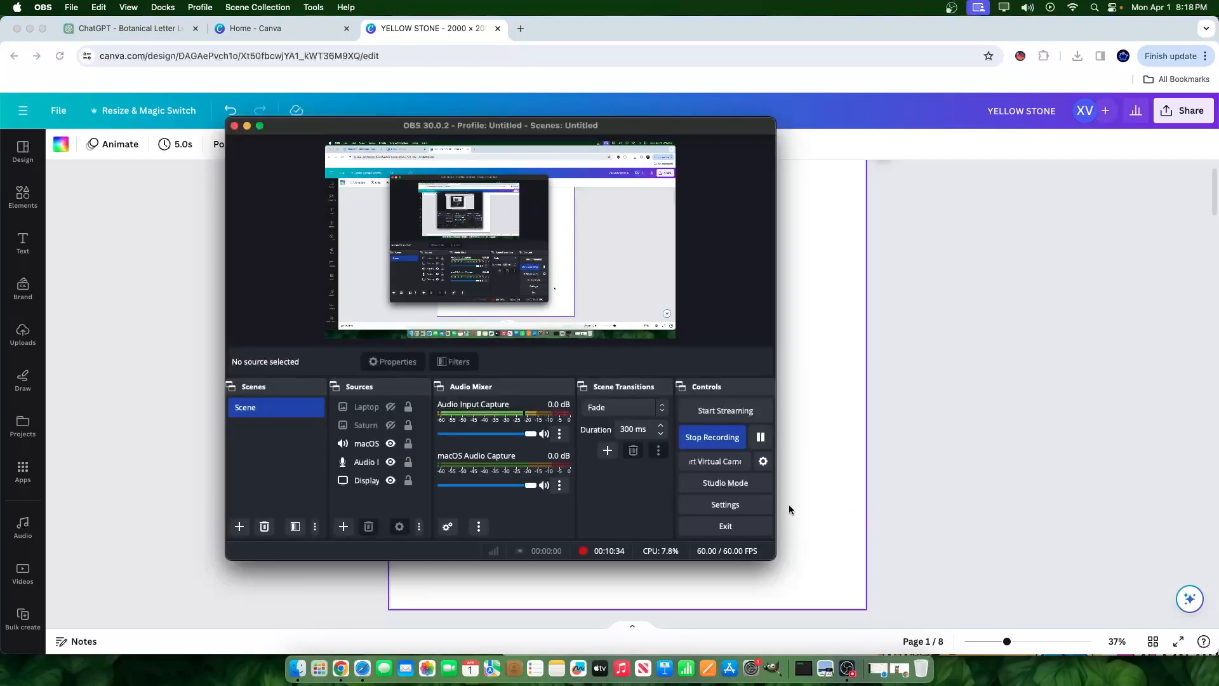